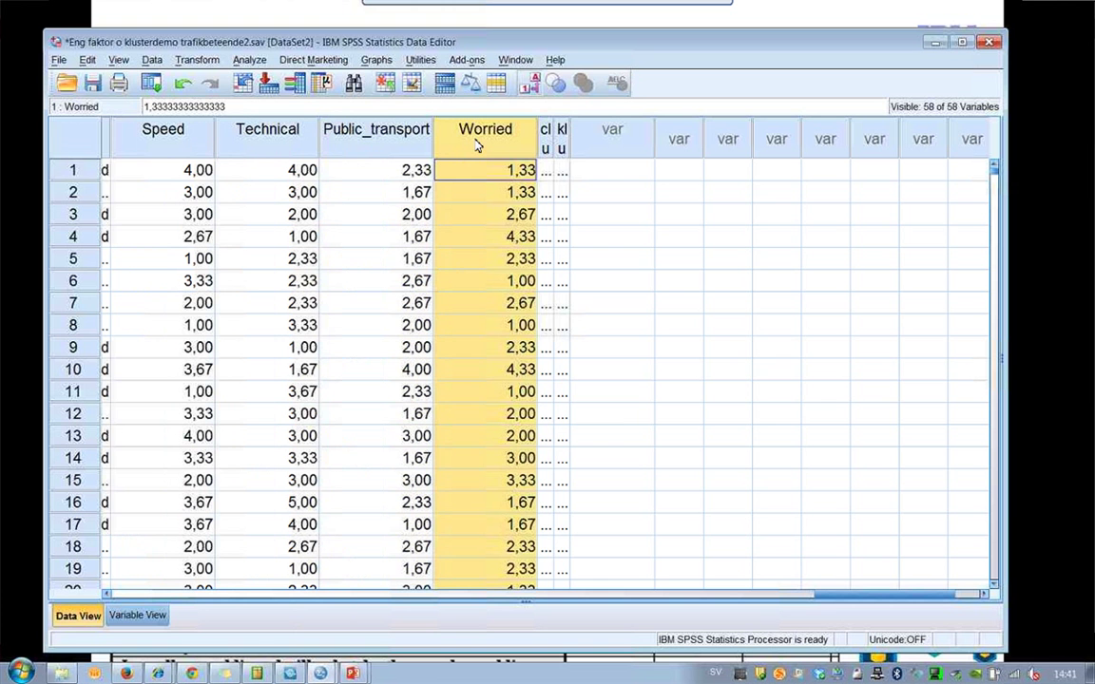
Step through the first case's Speed, Technical, Public_transport and Worried values
click(196, 170)
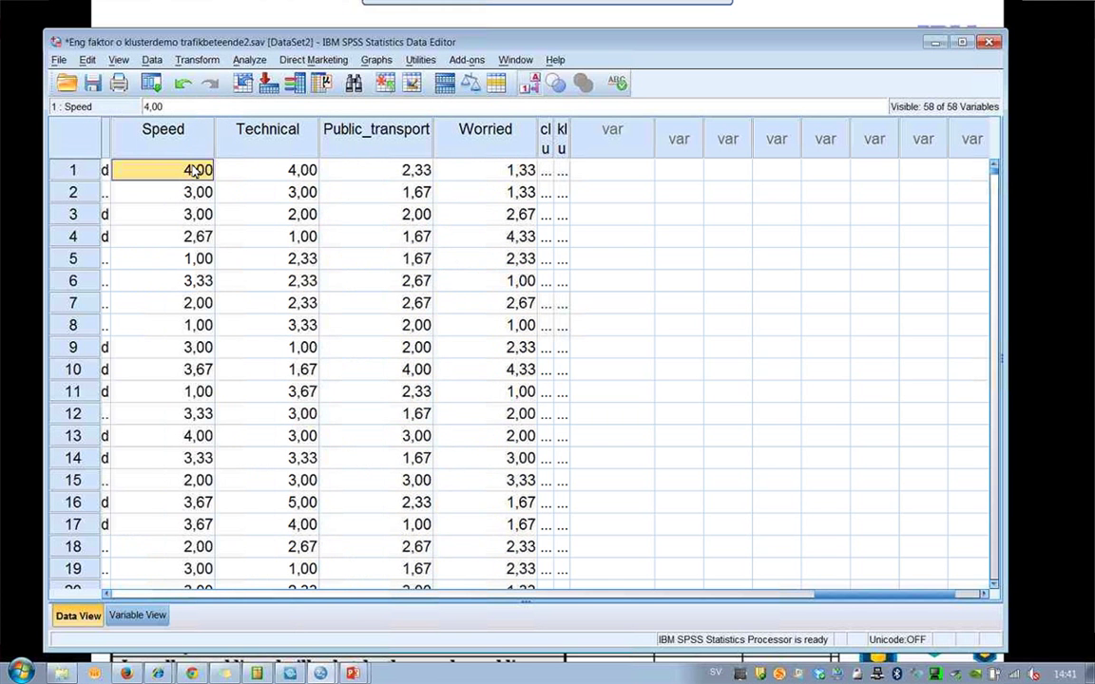
key(Tab)
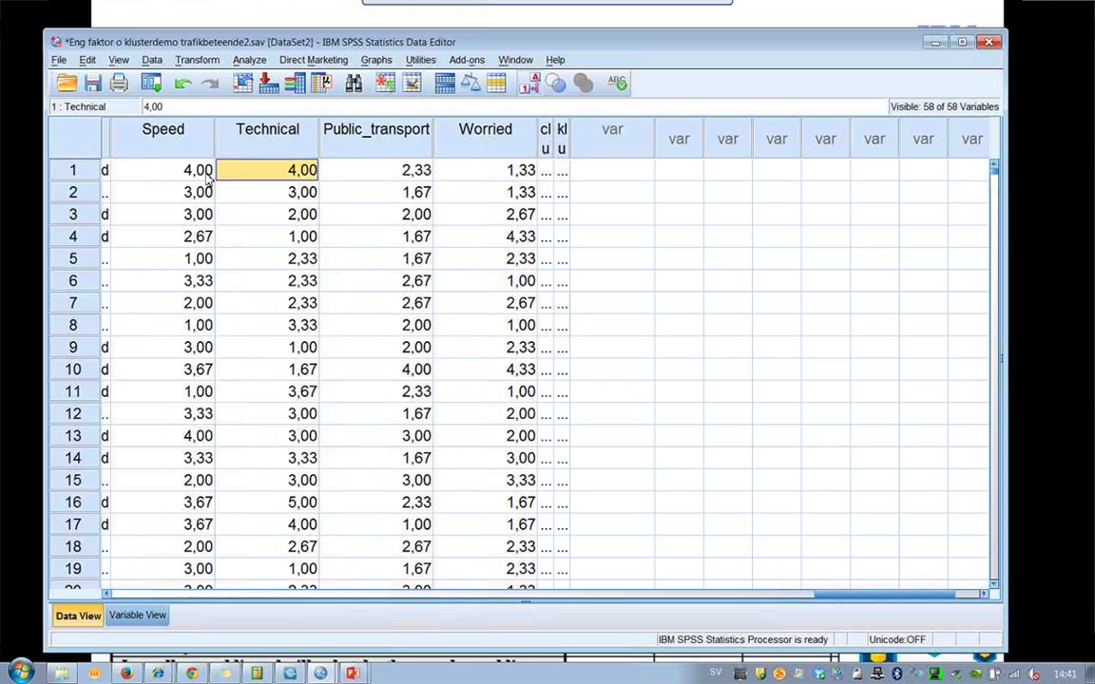
key(Tab)
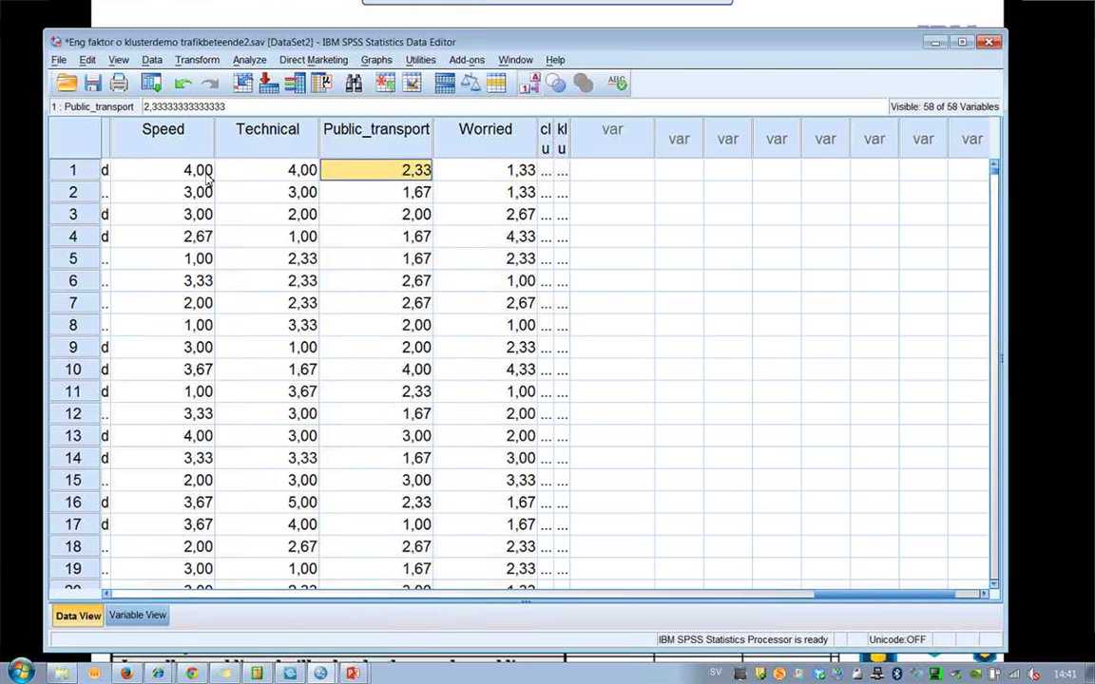
key(Tab)
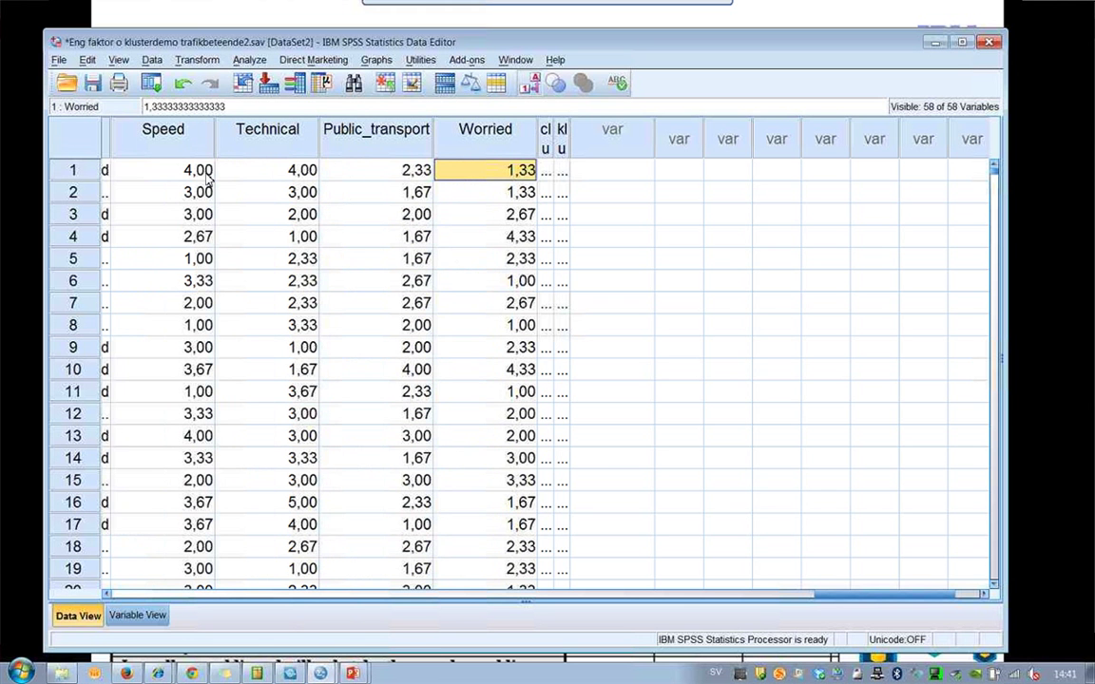
key(Down)
Select the Speed through Worried columns, then the first two Speed values, and bring up Analyze
drag(267, 133, 162, 145)
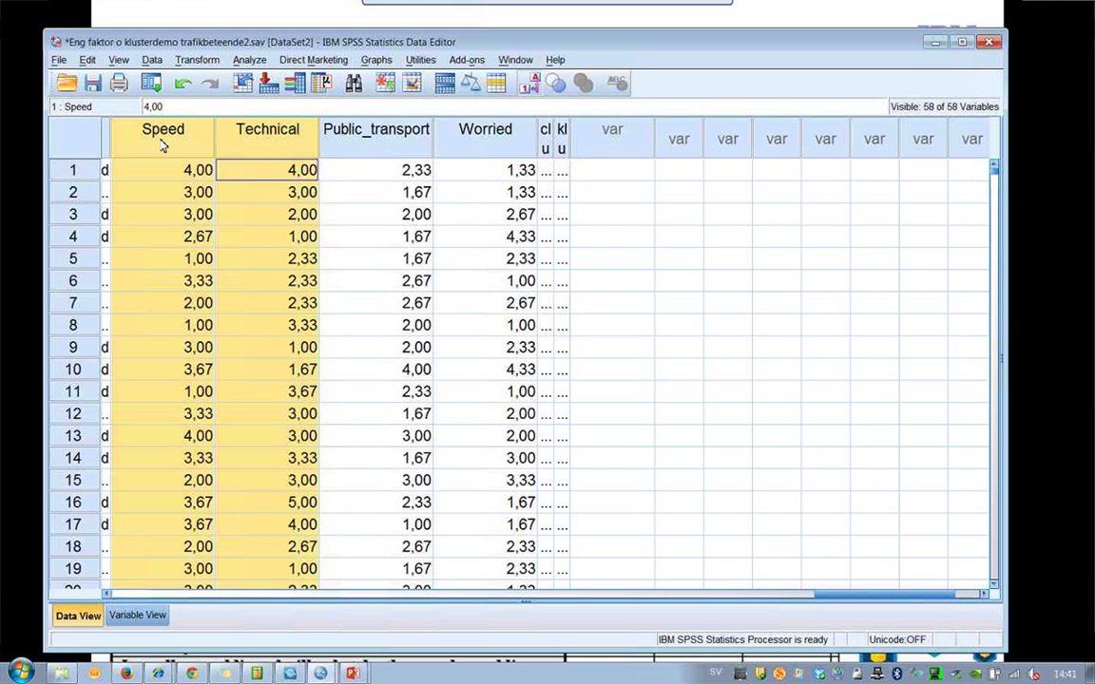
drag(162, 145, 278, 147)
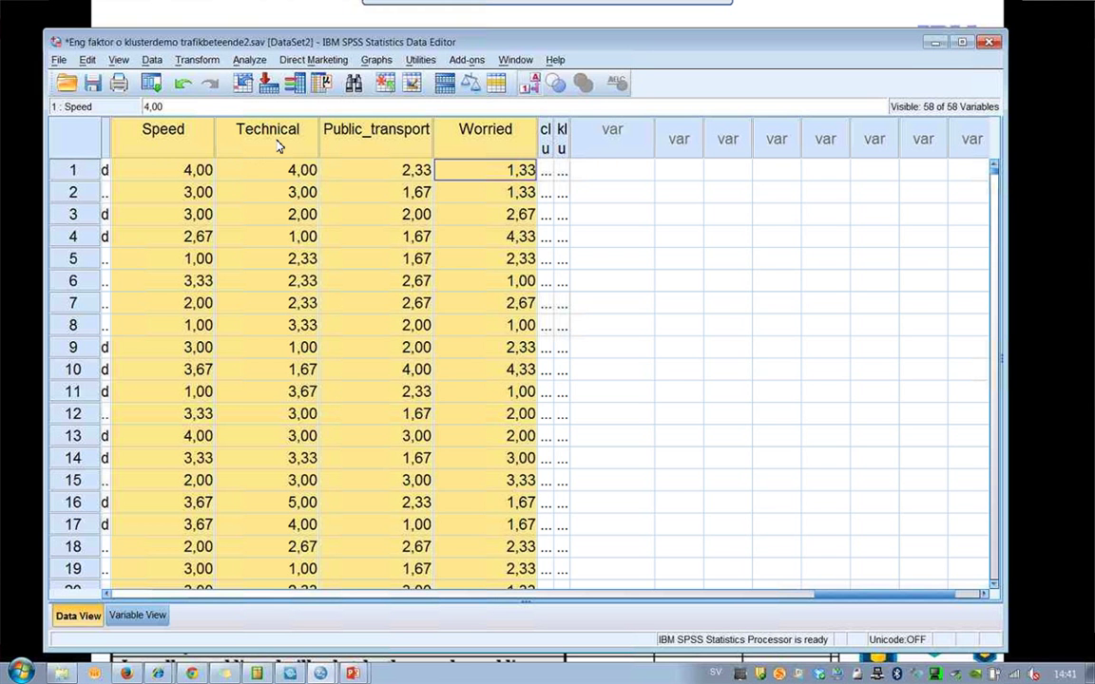
click(199, 176)
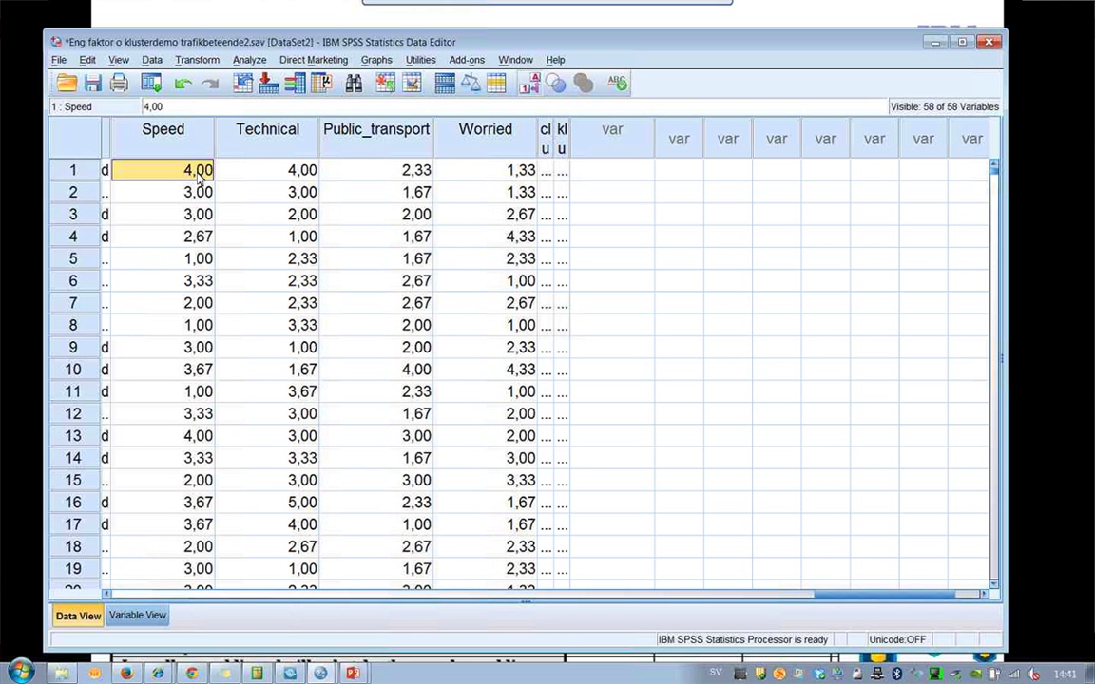
drag(200, 178, 198, 195)
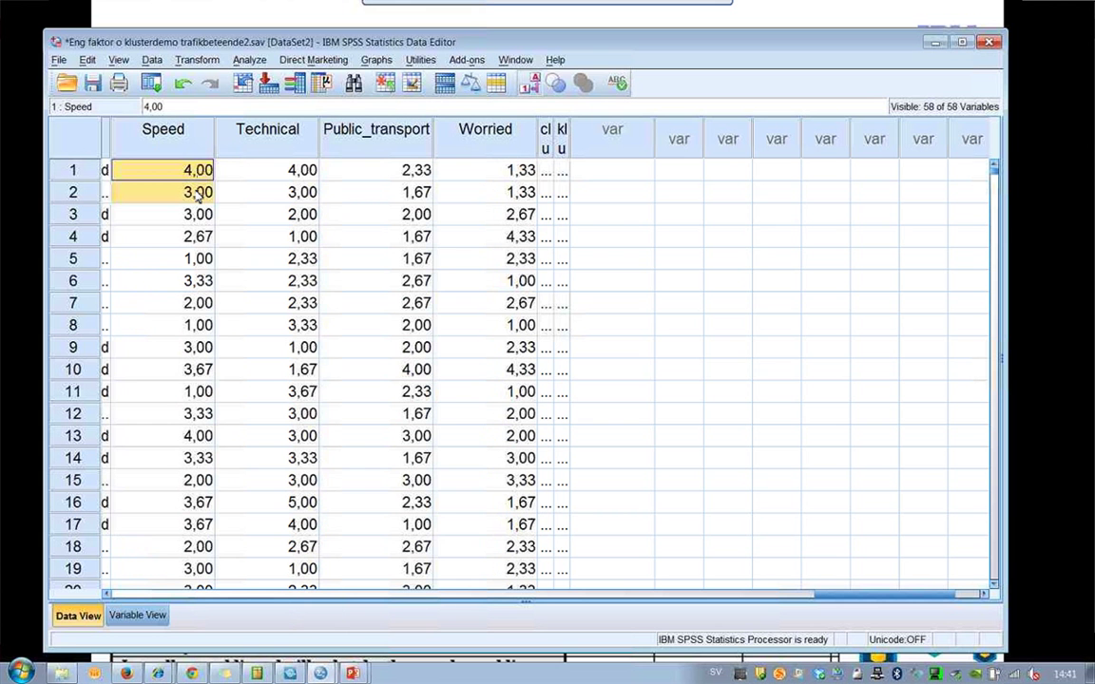
click(251, 60)
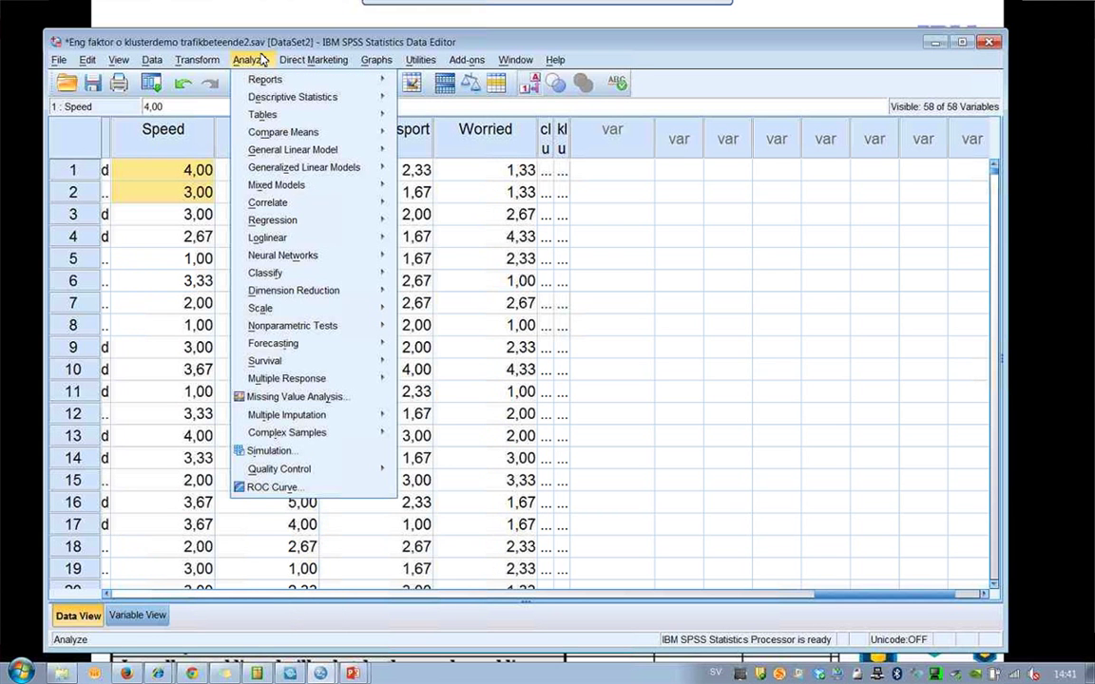
Start a TwoStep Cluster analysis from the Classify procedures
key(w)
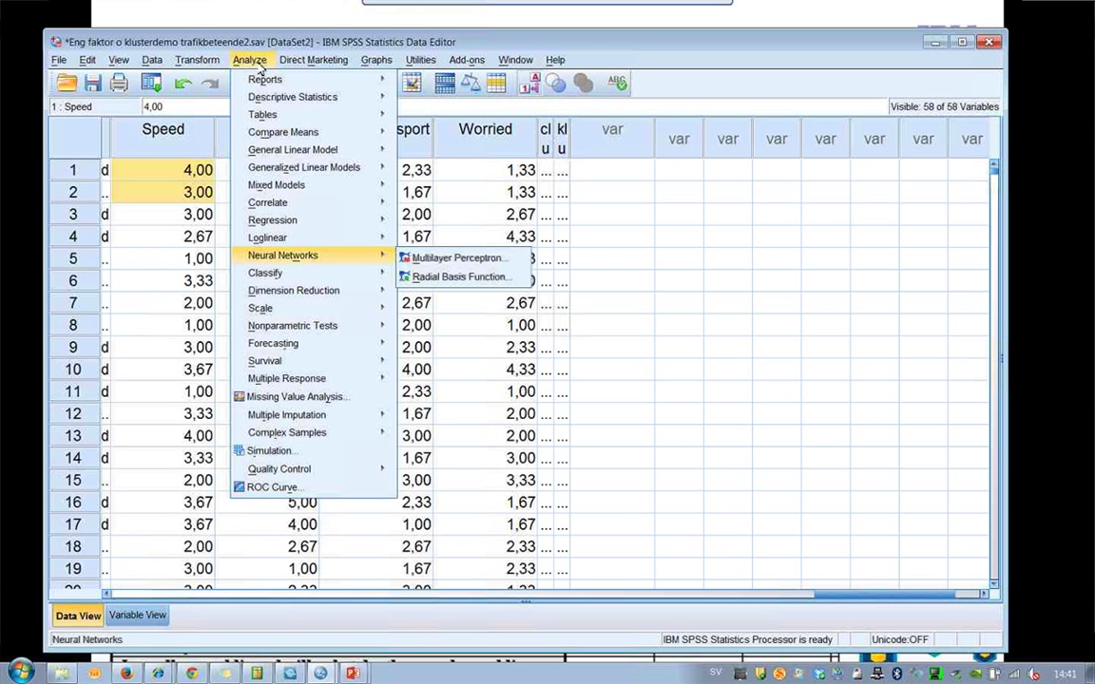
mouse_move(249, 273)
click(445, 276)
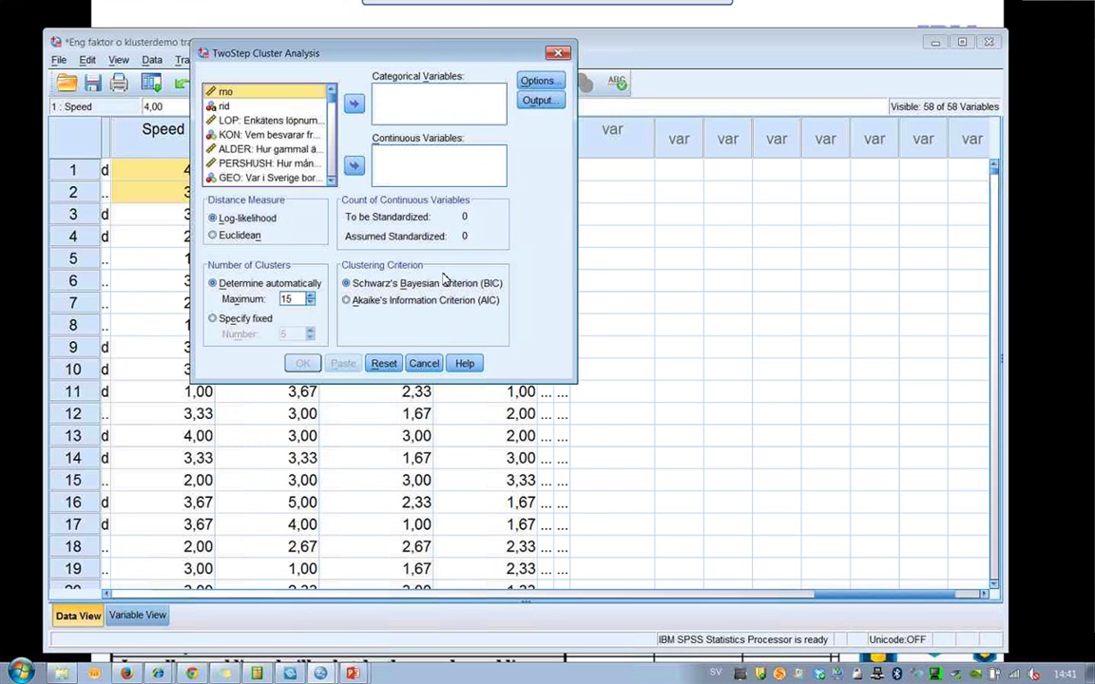
click(332, 177)
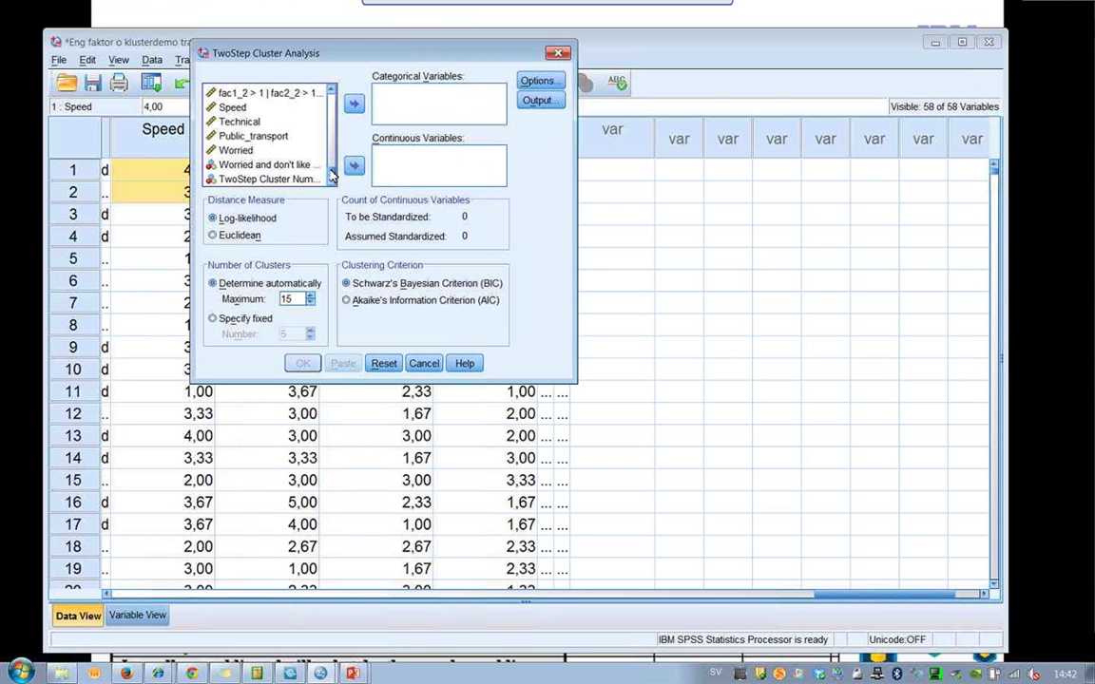
Add Speed, Technical, Public_transport and Worried as continuous variables, then bring up the Output settings
click(233, 107)
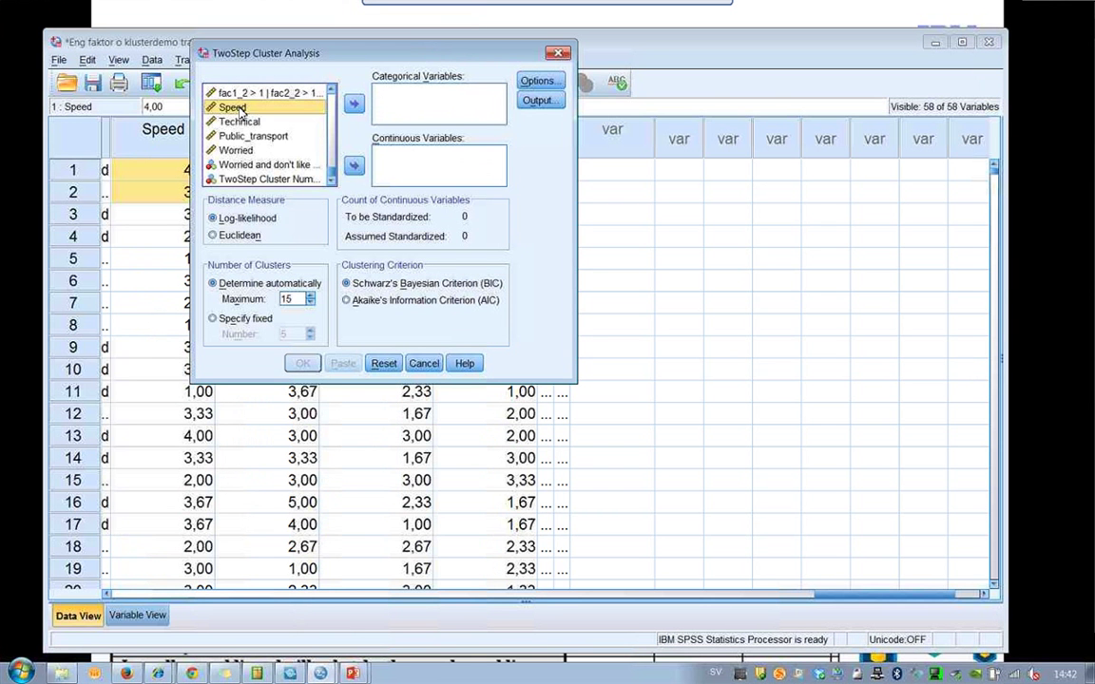
drag(240, 111, 238, 150)
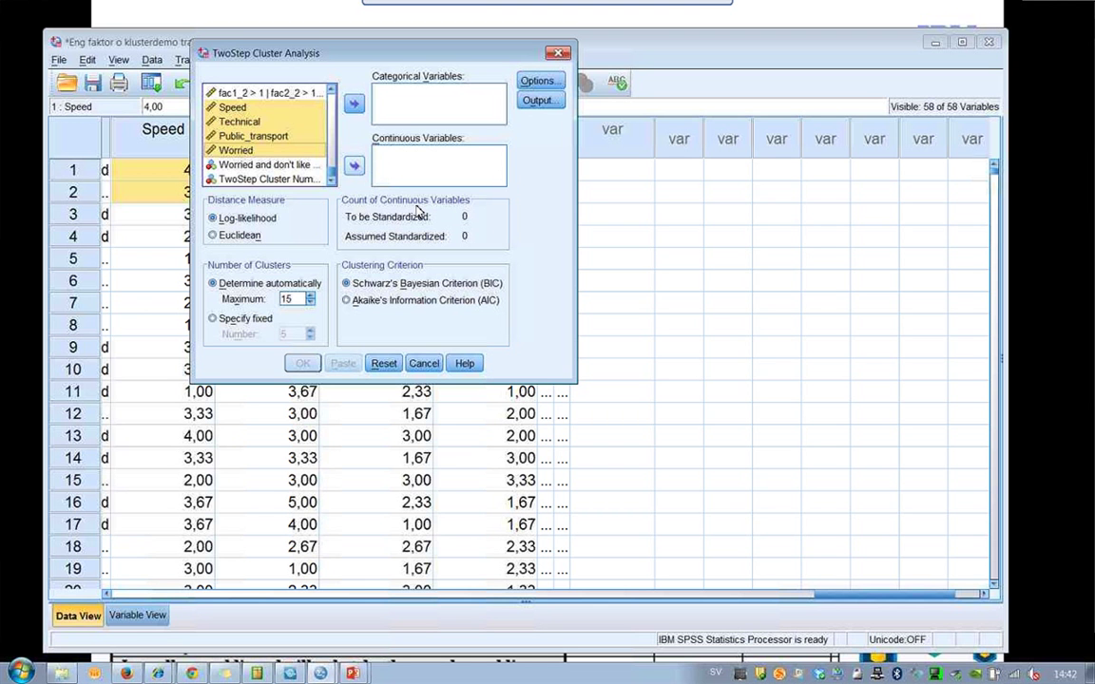
click(354, 167)
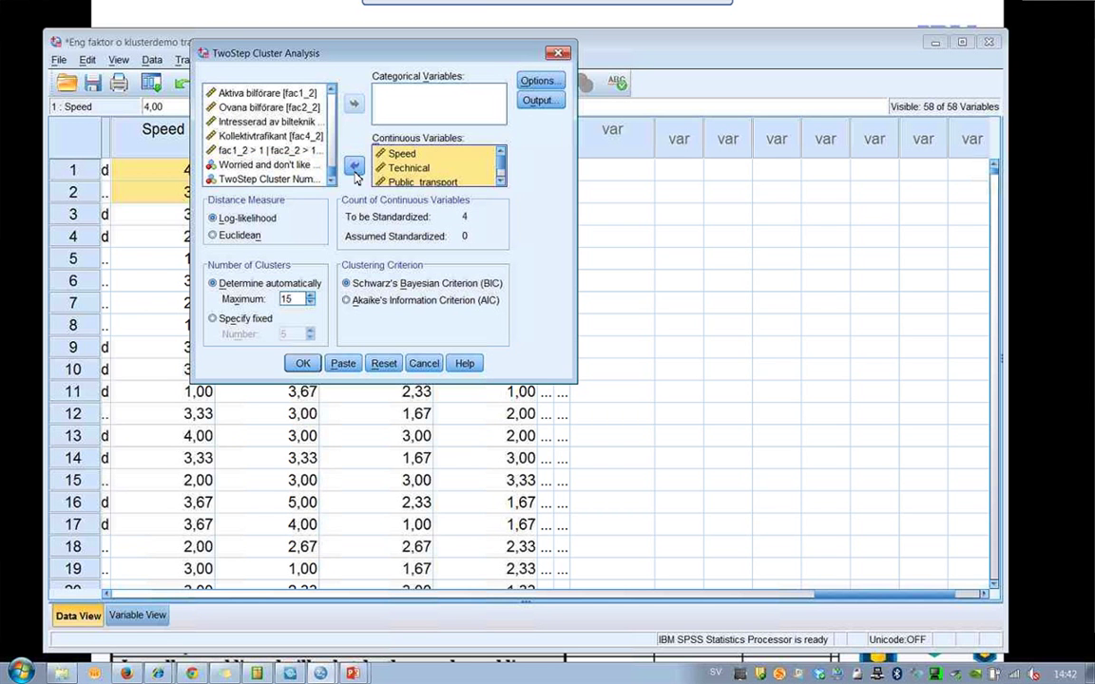
click(211, 166)
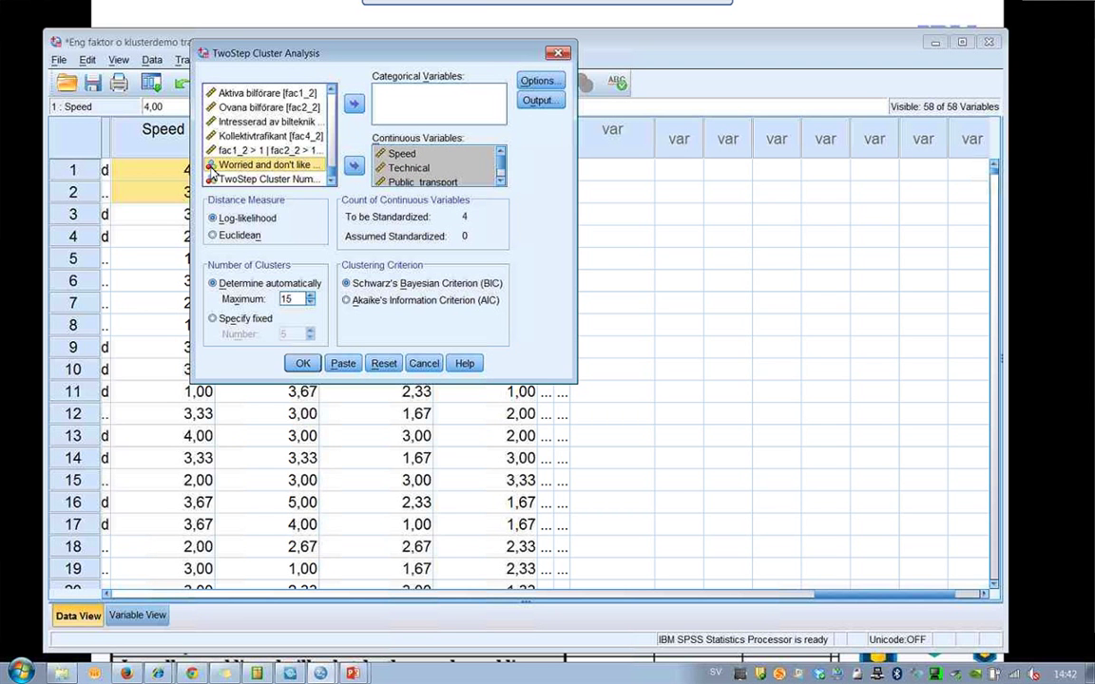
click(213, 181)
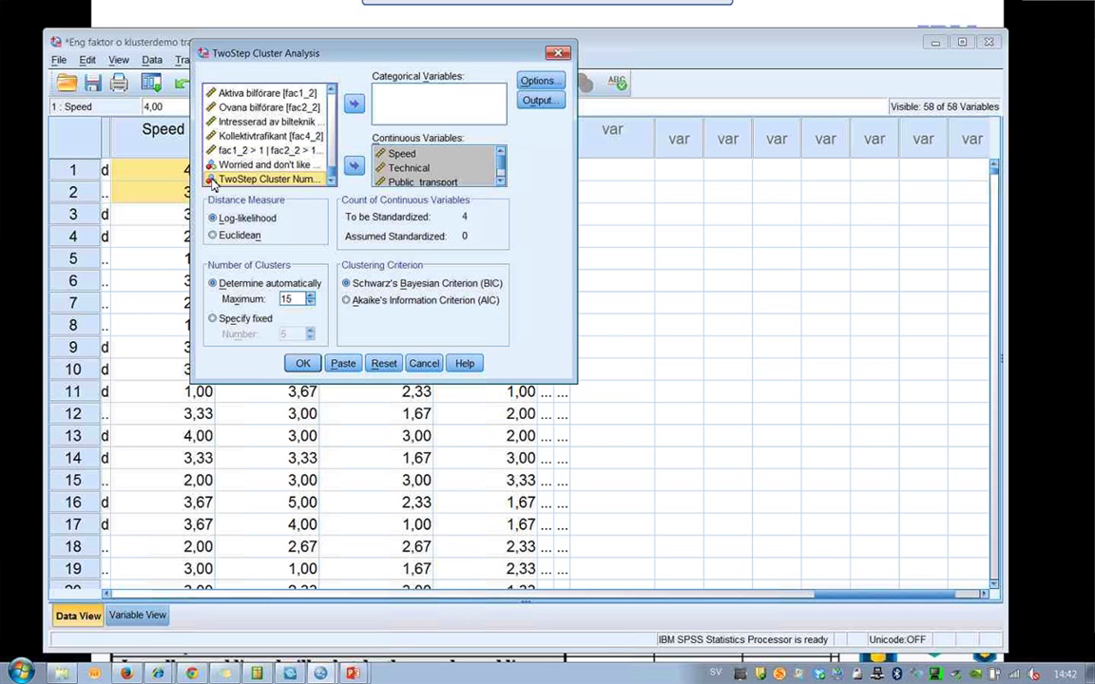
click(539, 101)
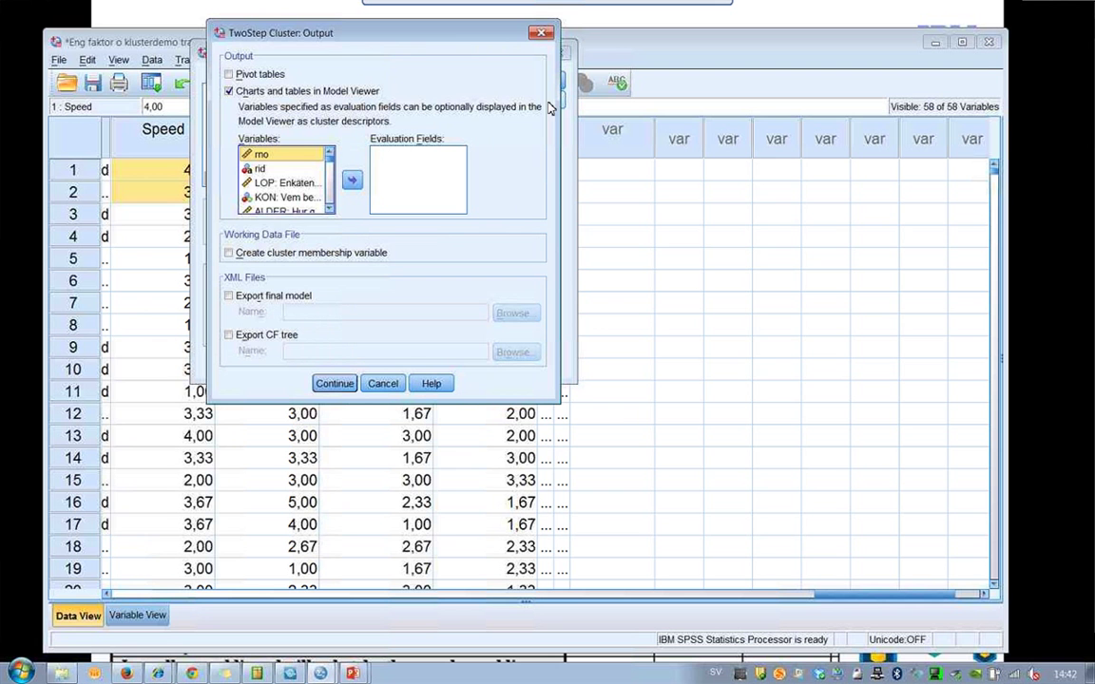
Enable Create cluster membership variable and run the TwoStep clustering
scroll(330, 163, down, 3)
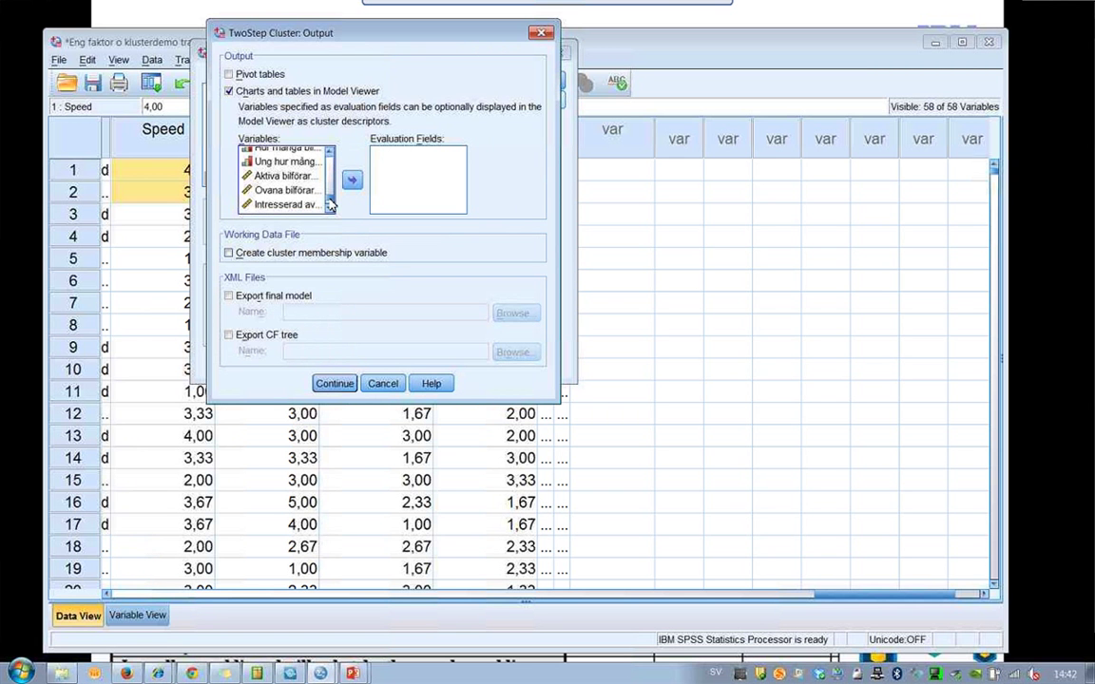
click(229, 253)
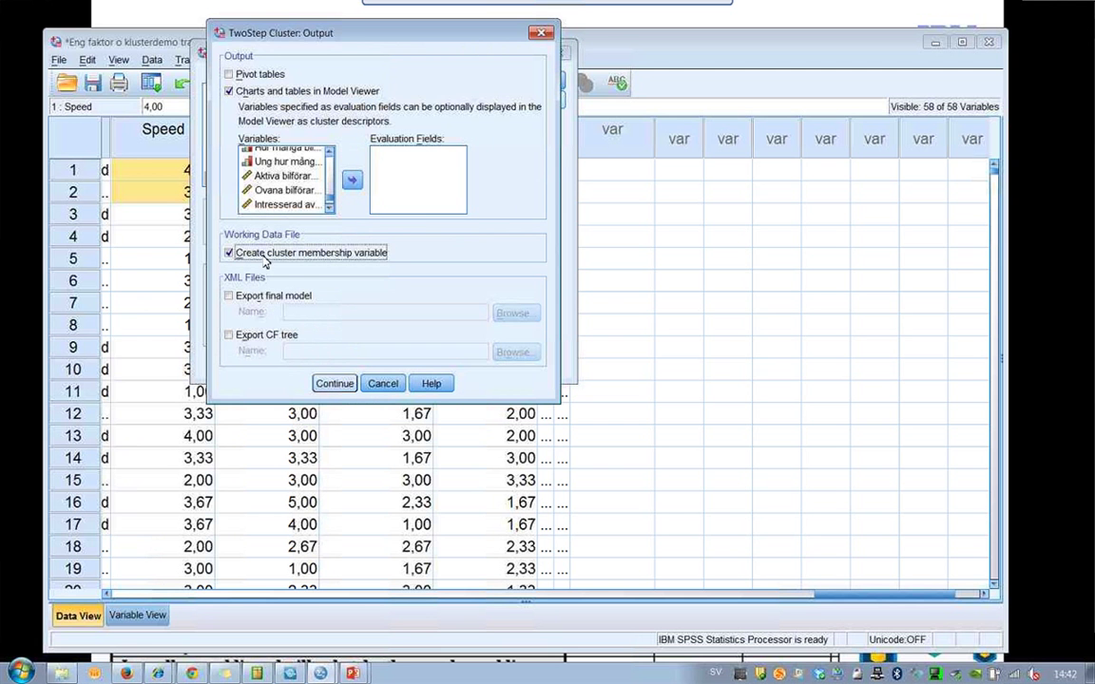
click(336, 385)
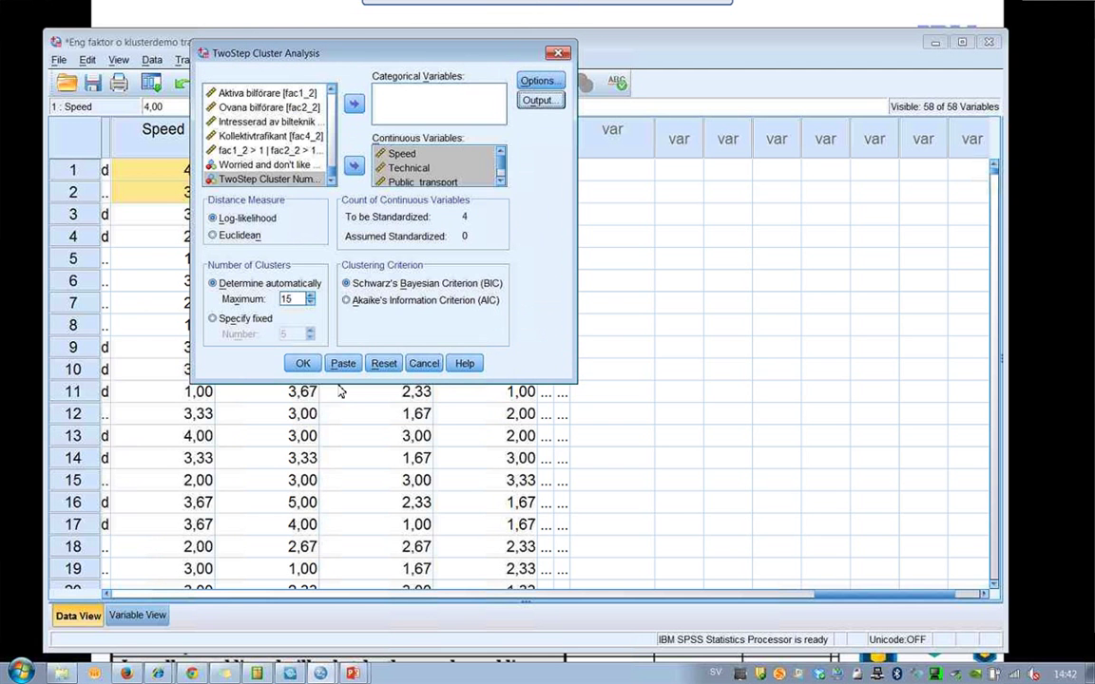
key(Return)
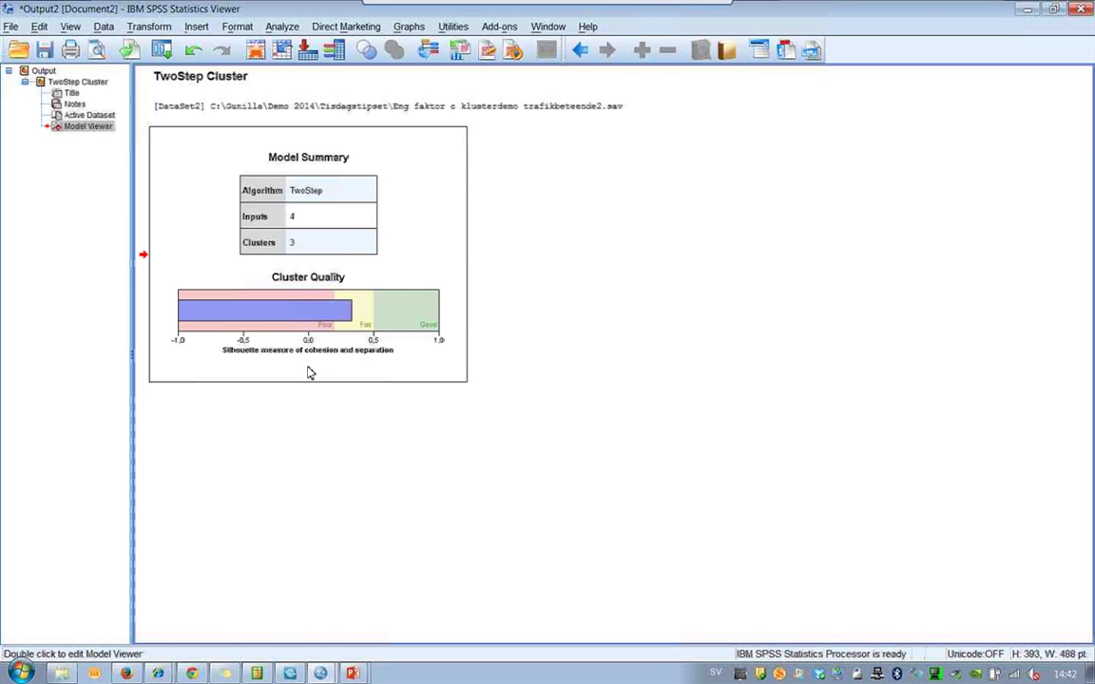
Open the three-cluster TwoStep model from the output in the Model Viewer
double_click(307, 373)
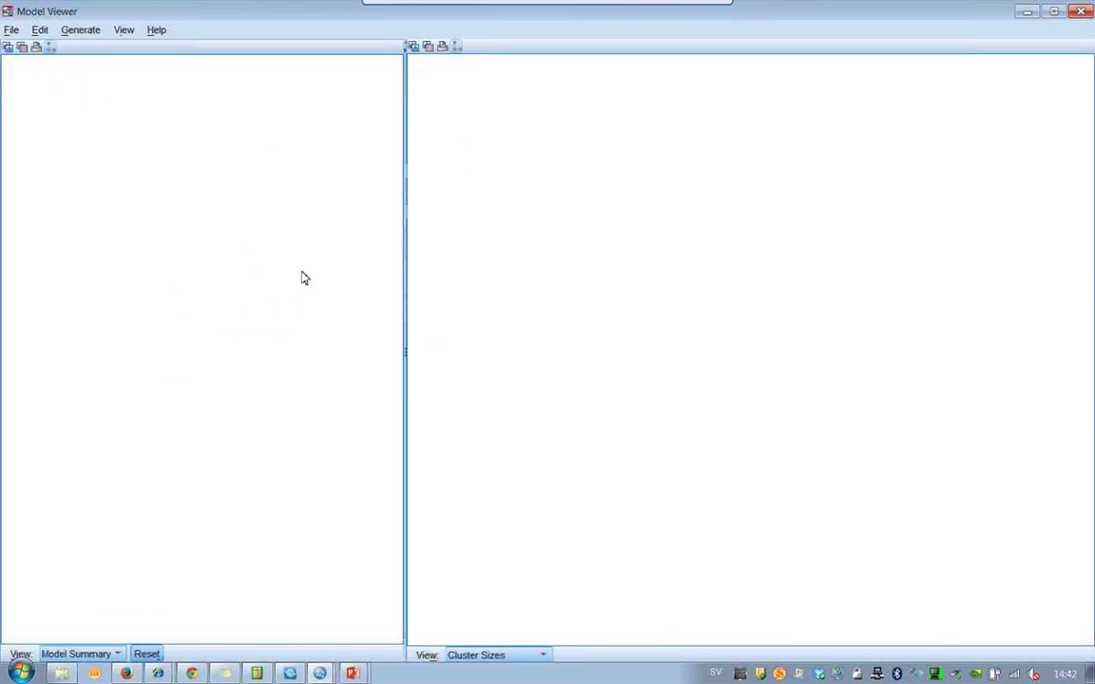
Switch the Model Viewer's left view to the Clusters profile table
mouse_move(268, 431)
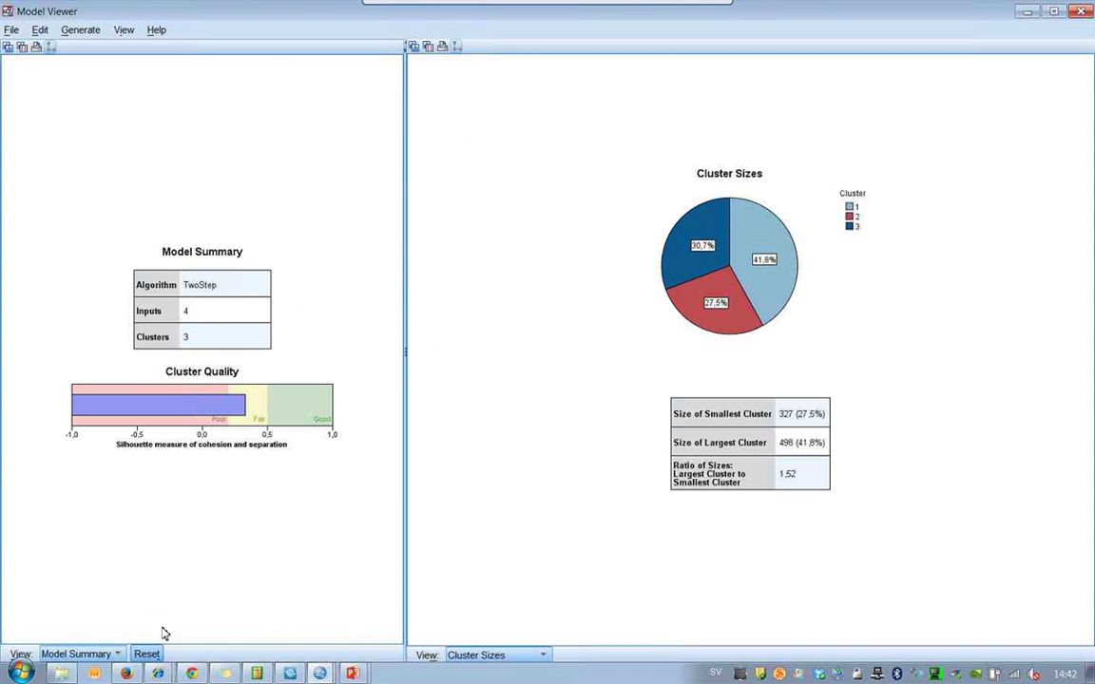
click(119, 655)
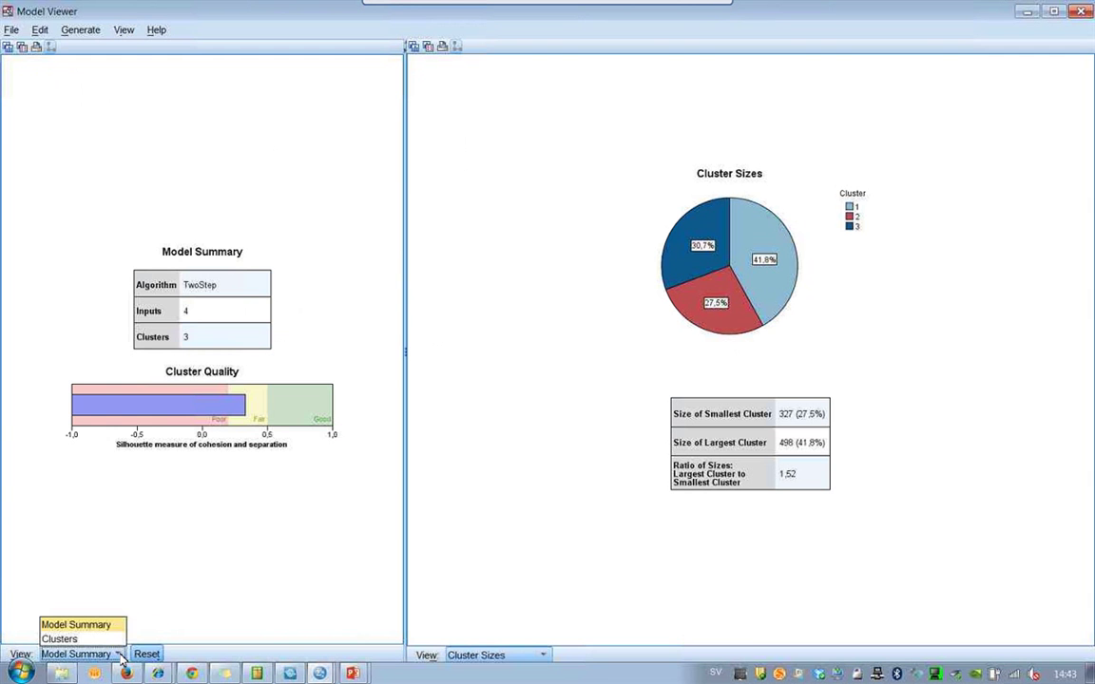
click(107, 641)
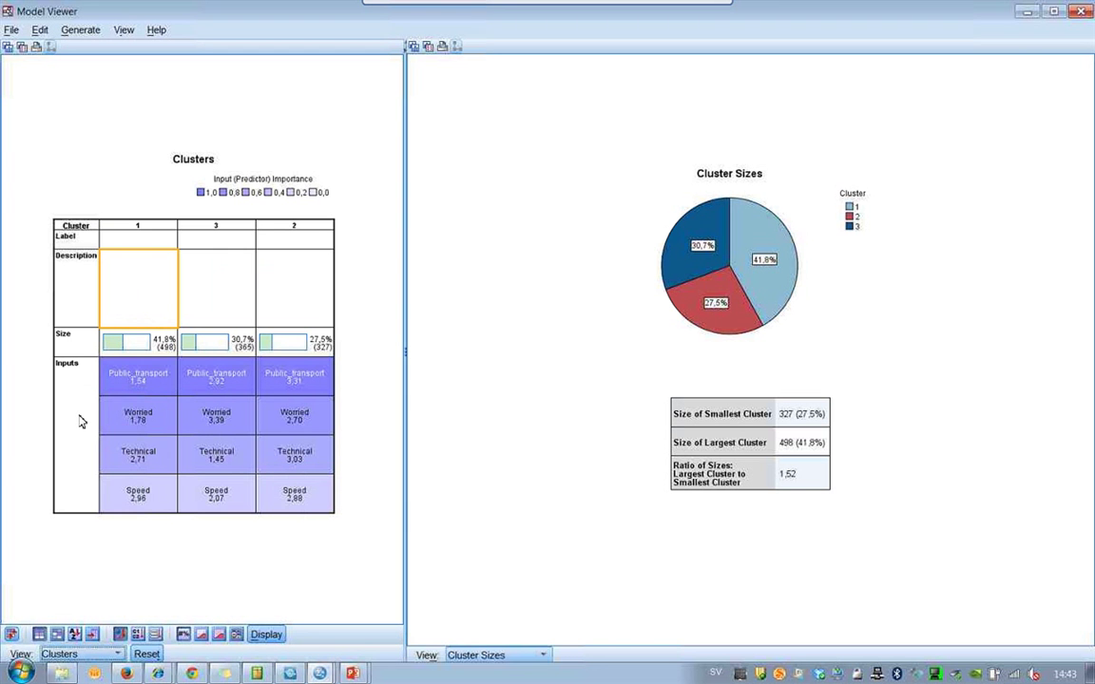
Select cluster 1 and read its Public_transport, Worried, Technical and Speed box plots against overall
click(120, 274)
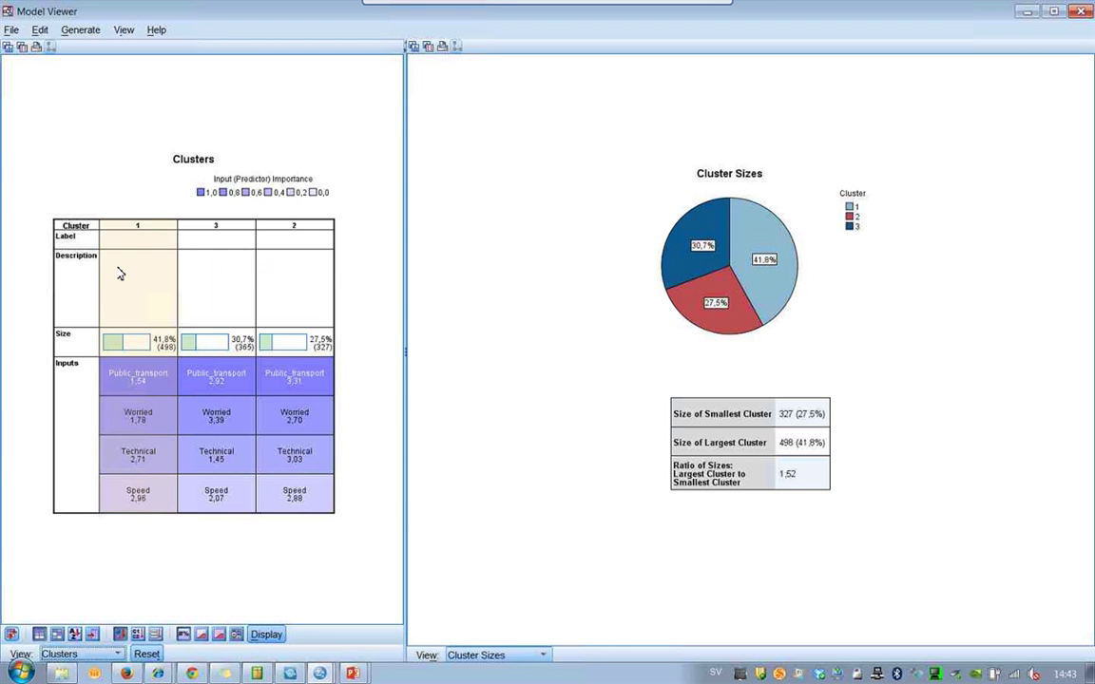
click(129, 233)
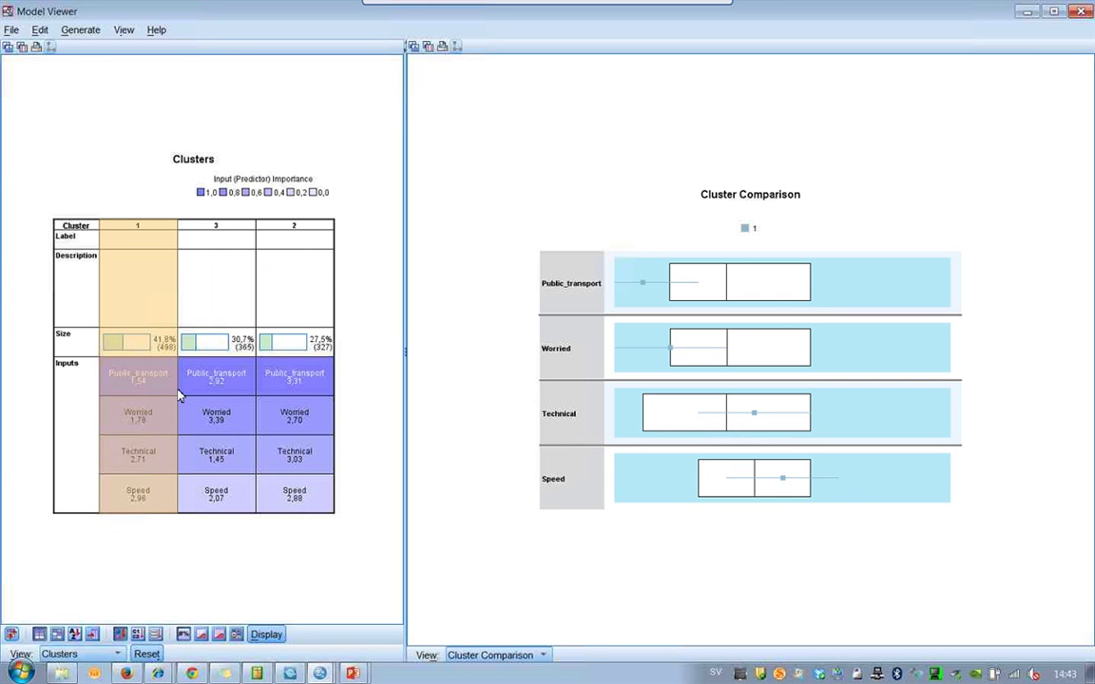
mouse_move(726, 294)
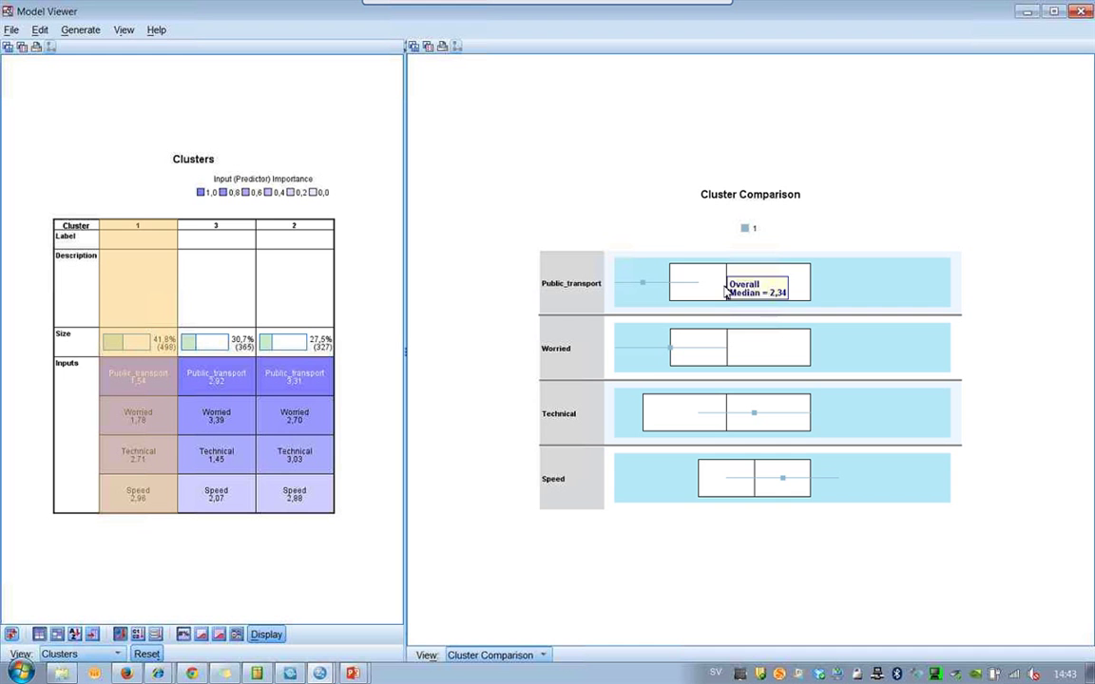
mouse_move(643, 293)
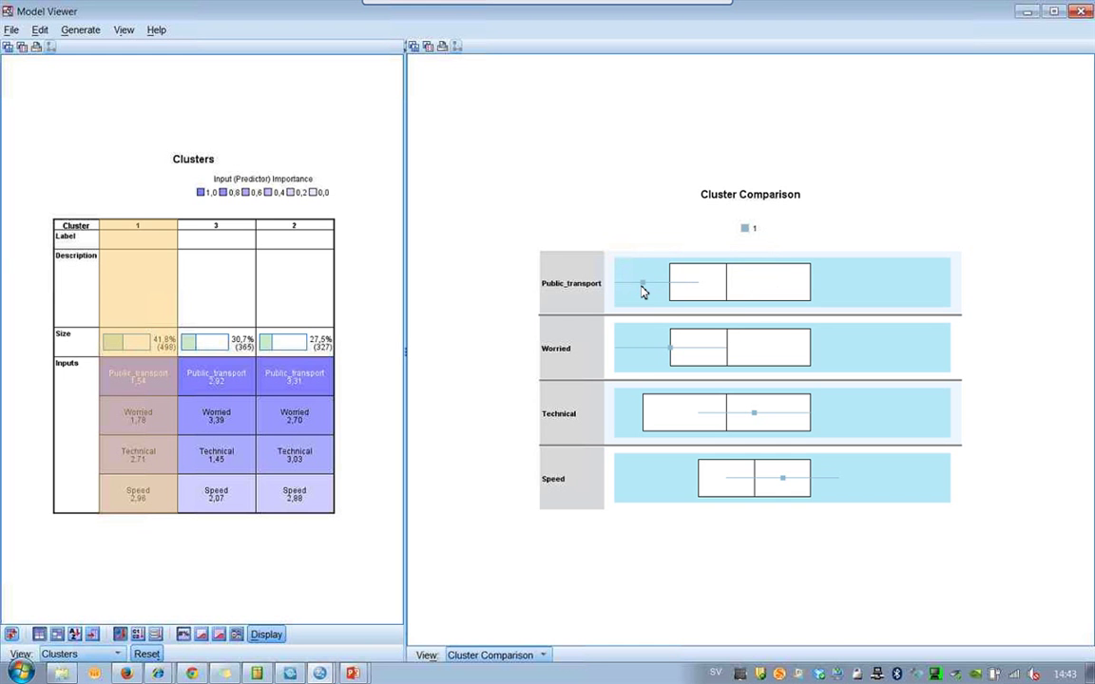
mouse_move(677, 312)
mouse_move(748, 433)
mouse_move(788, 486)
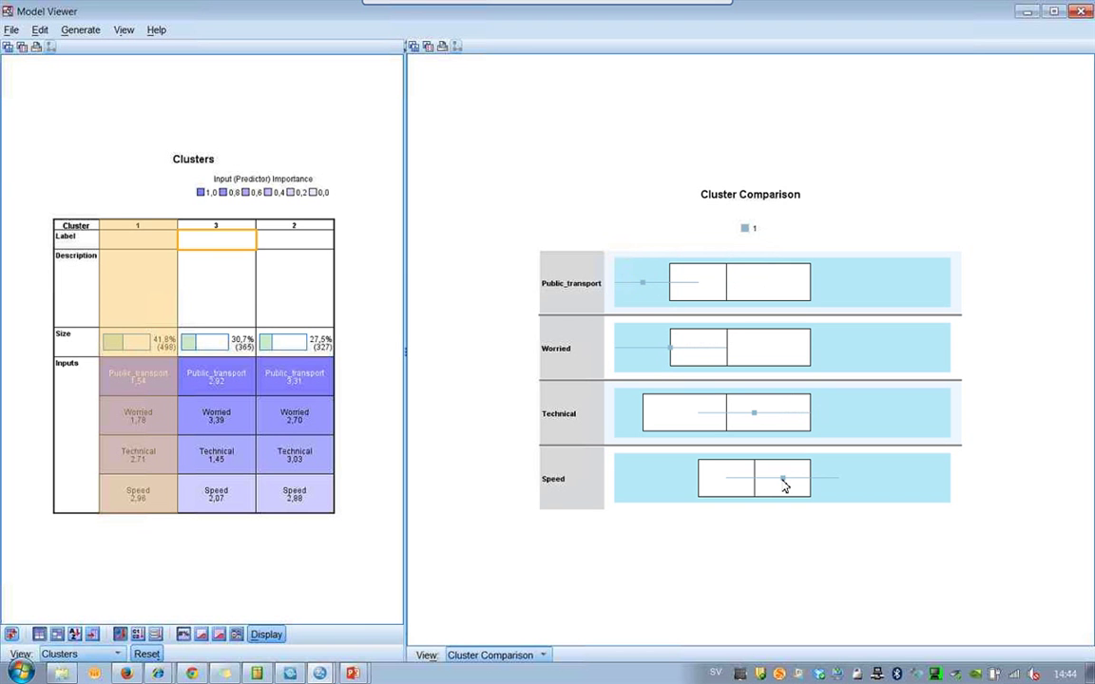
Add clusters 3 and 2 to the comparison, then close the Model Viewer
ctrl+click(205, 233)
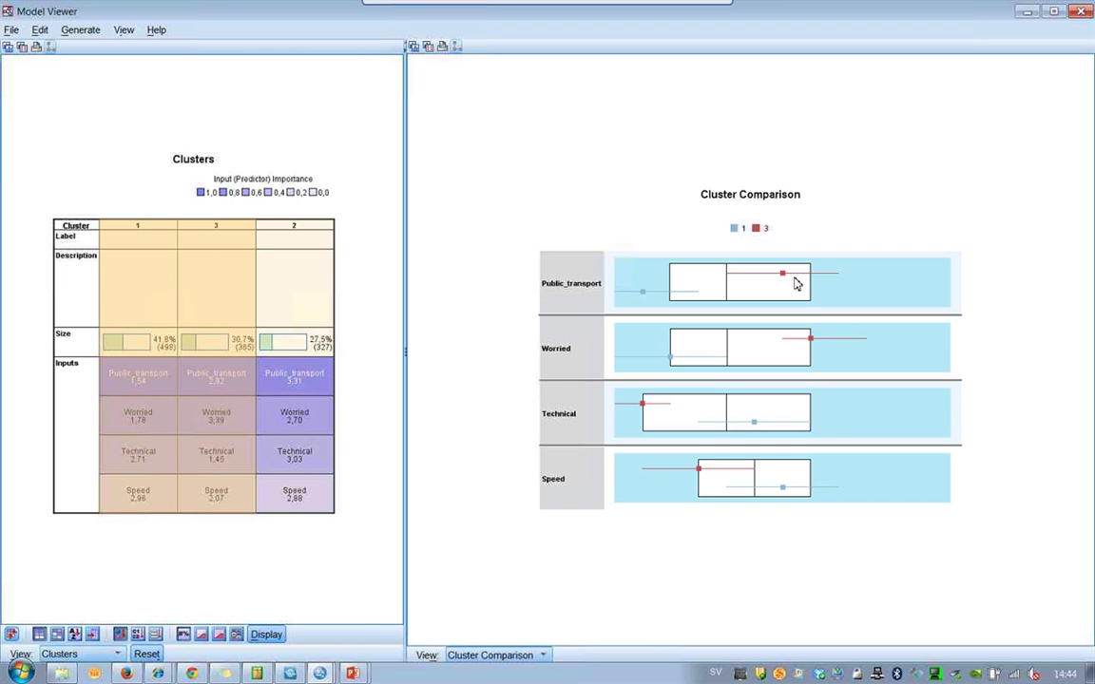
ctrl+click(298, 227)
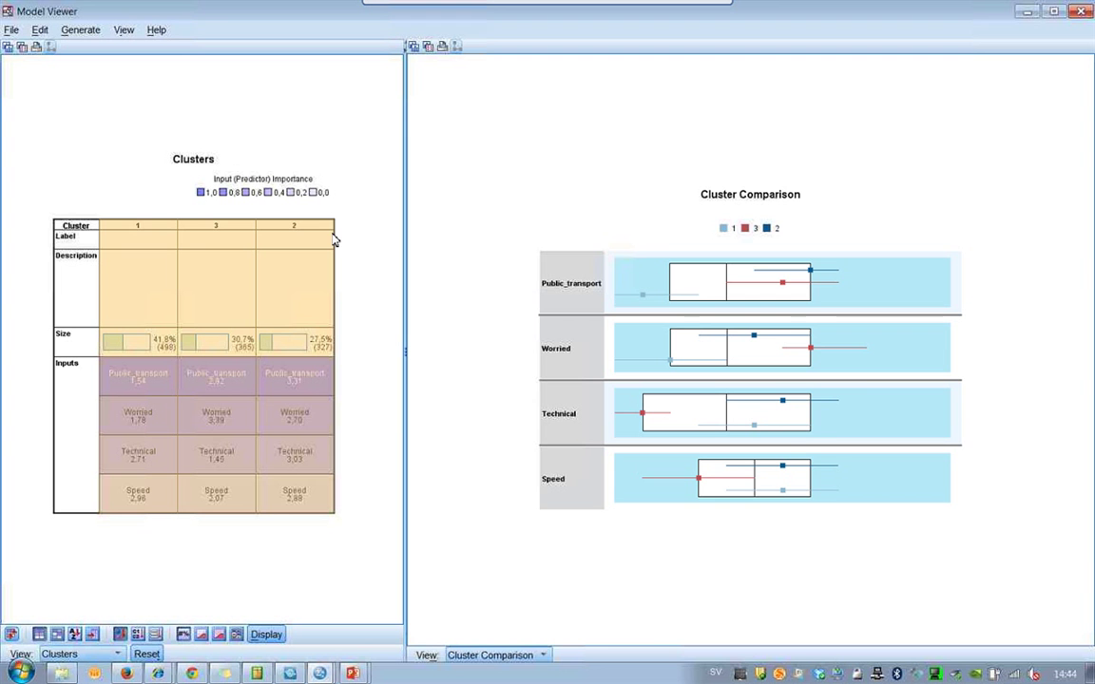
mouse_move(785, 474)
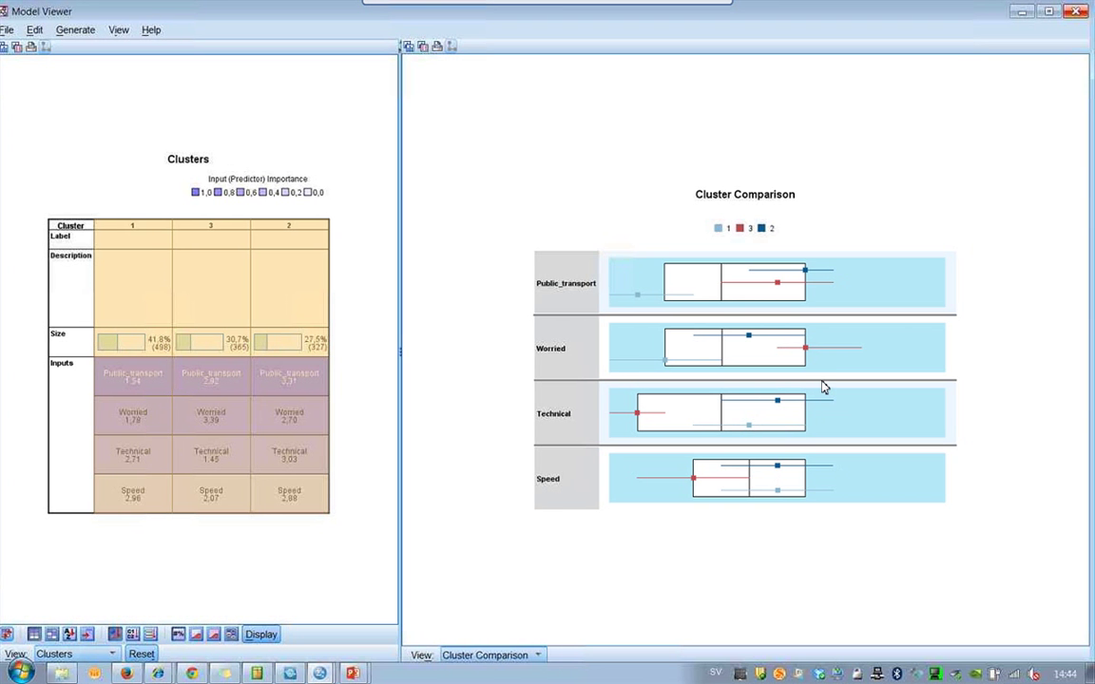
click(1078, 11)
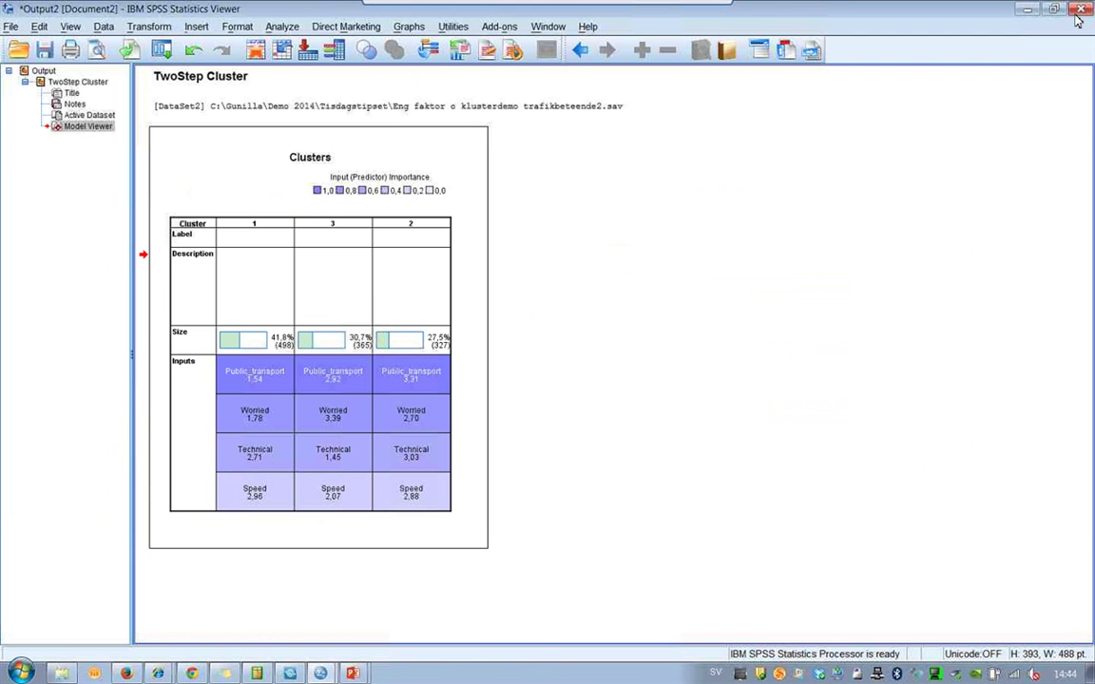
click(548, 26)
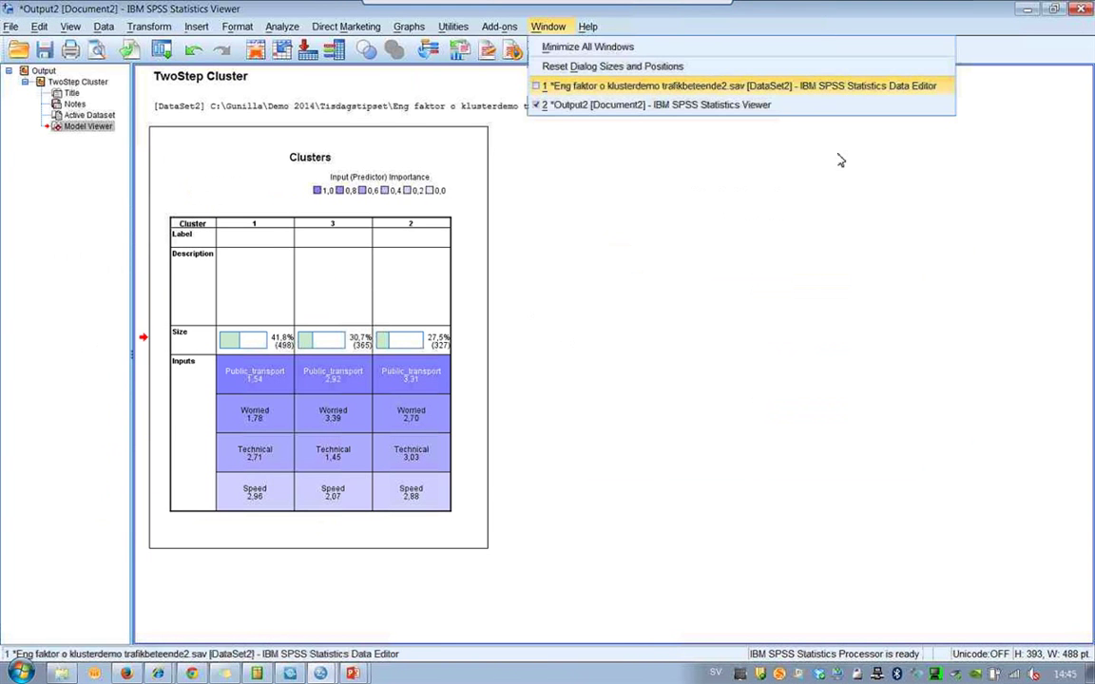
In the DataSet2 Data Editor, inspect the TSC_4813 memberships of cases 1–4 and 13
click(585, 86)
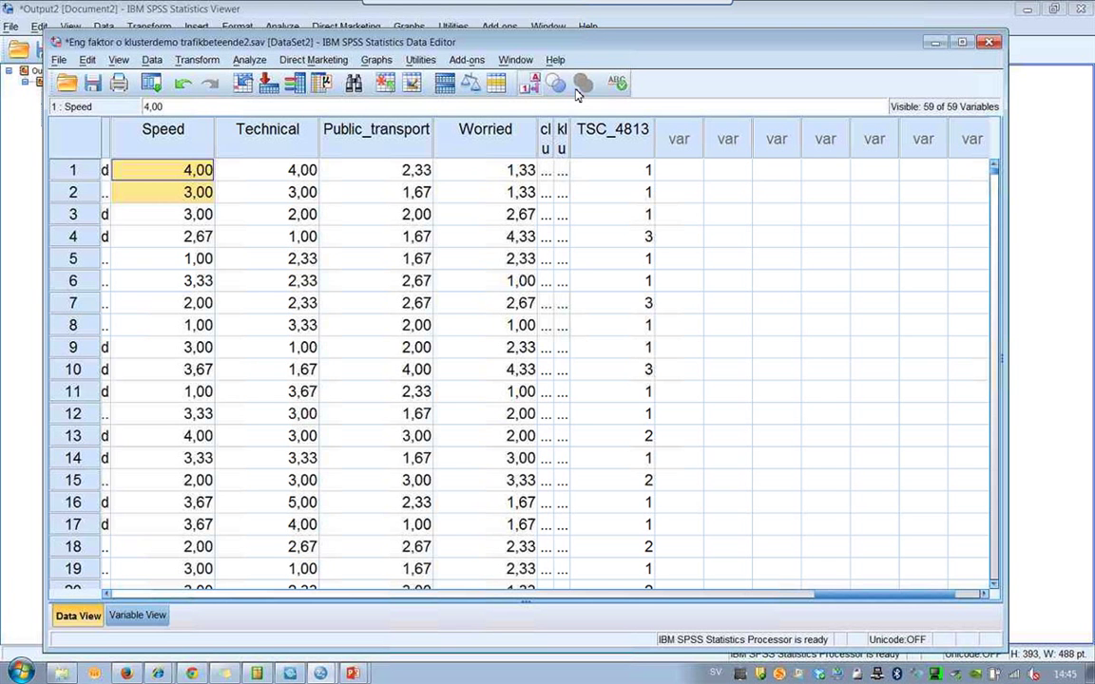
drag(613, 172, 615, 182)
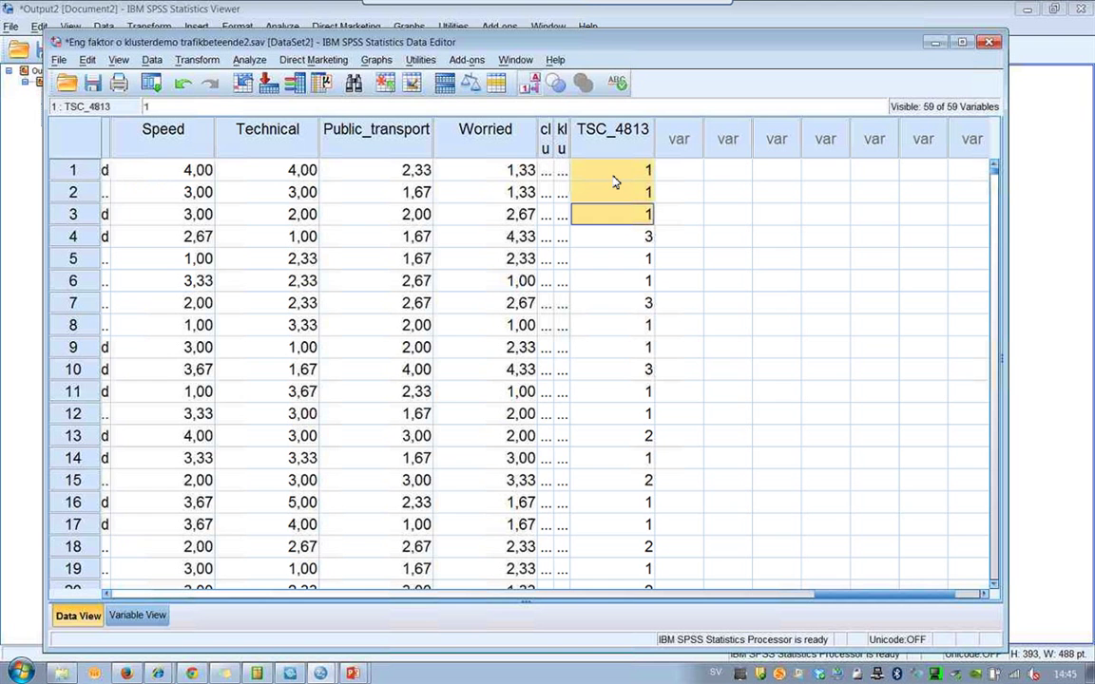
drag(514, 214, 190, 175)
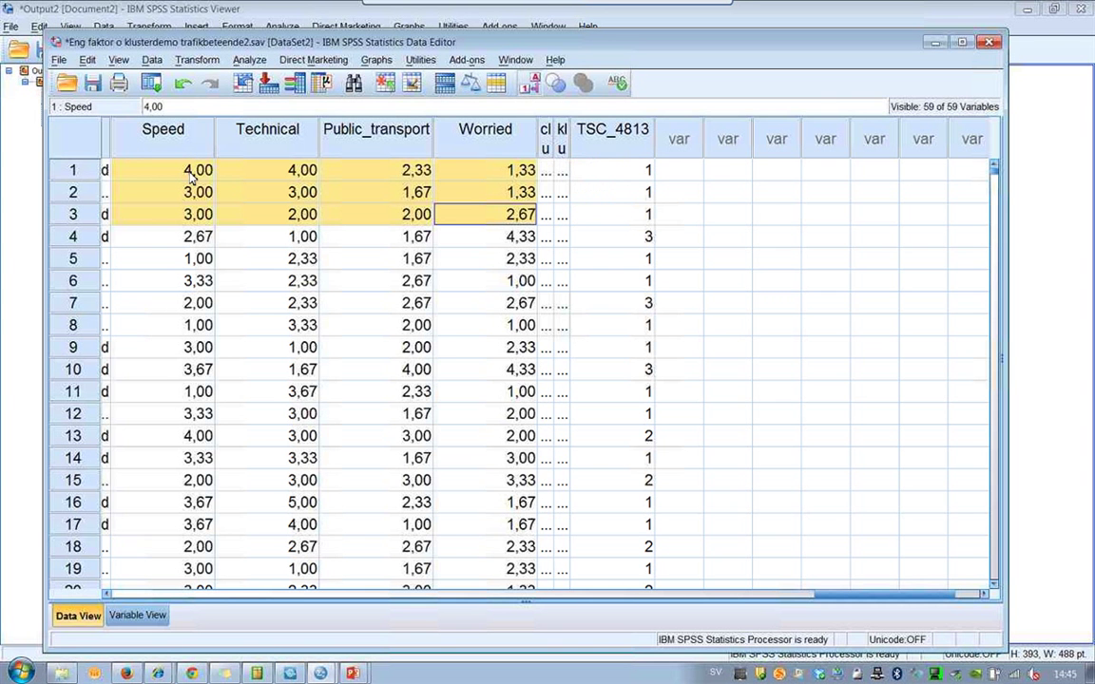
click(623, 244)
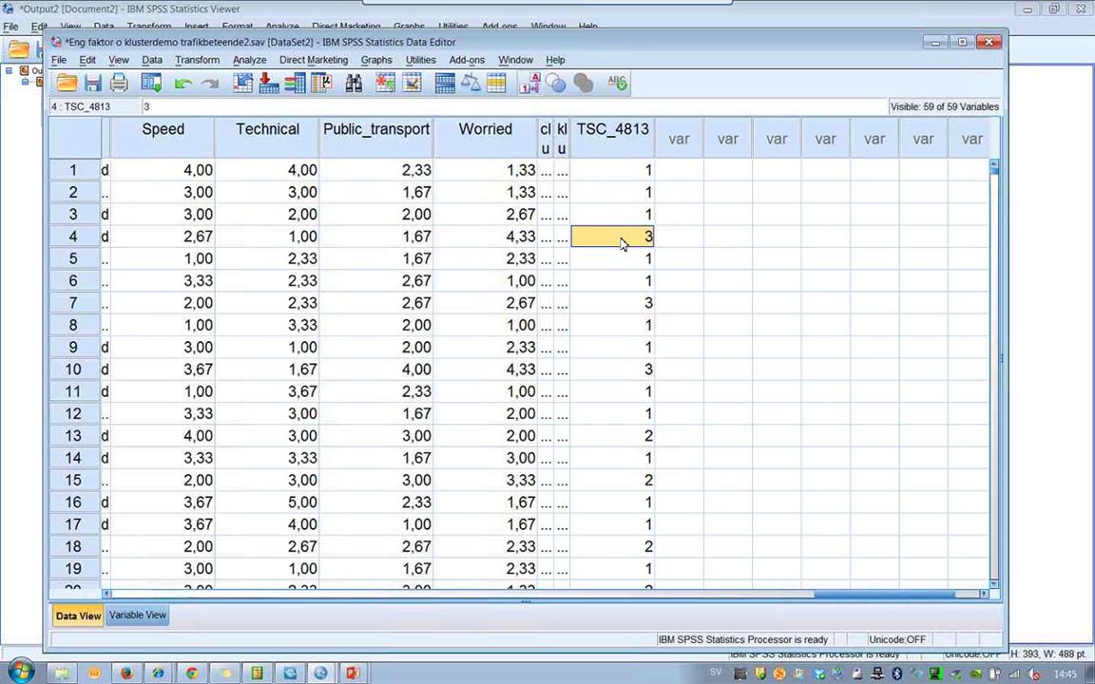
click(628, 435)
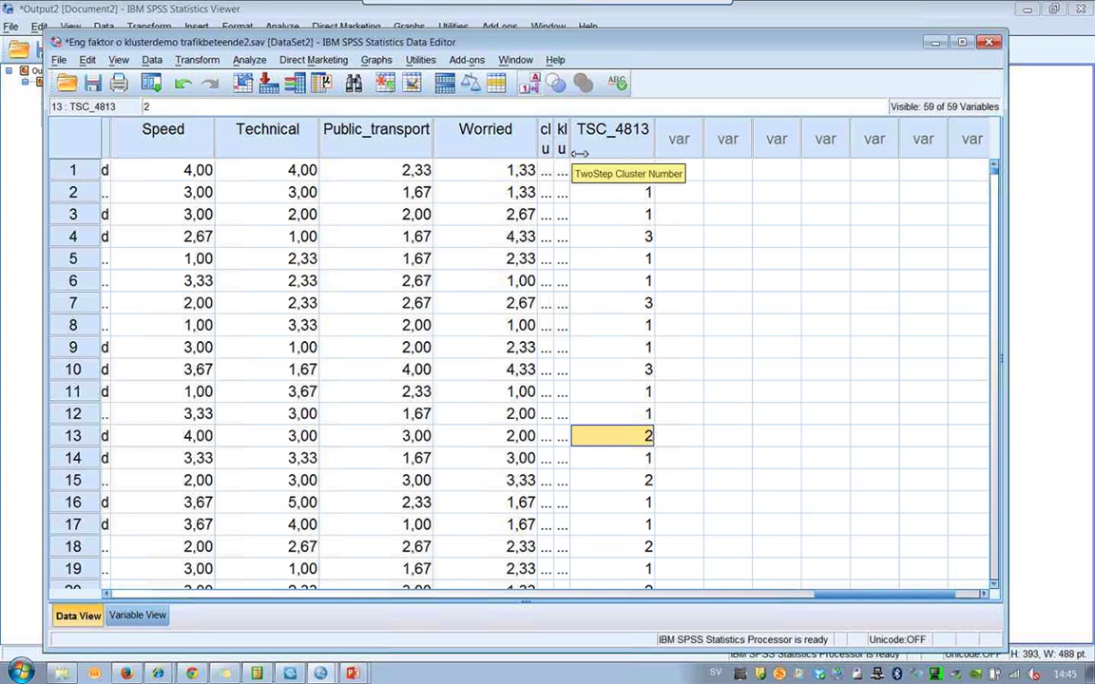
Widen the klustergrupper column to show its full labels, then go to Variable View
drag(579, 153, 582, 154)
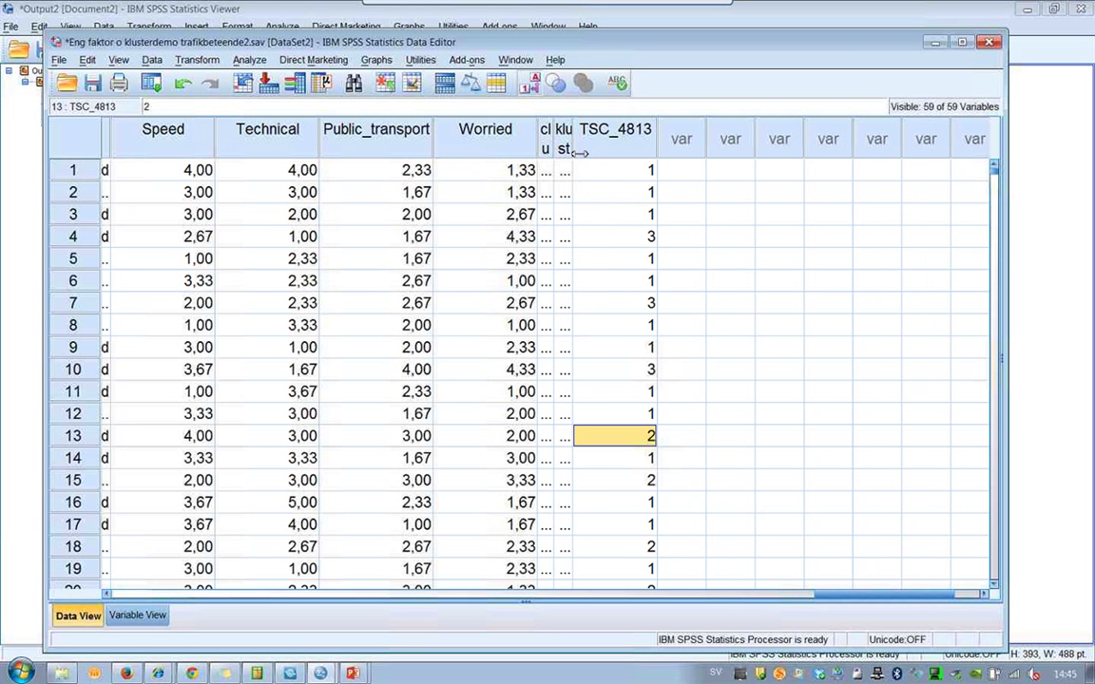
double_click(579, 153)
drag(587, 153, 762, 158)
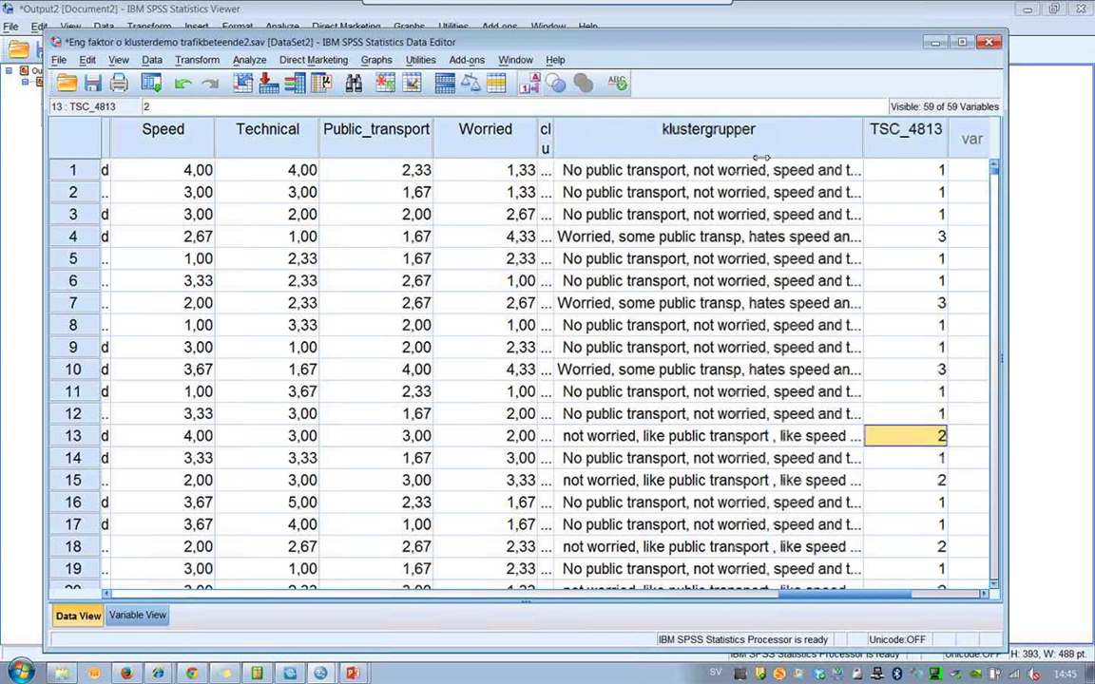
click(646, 173)
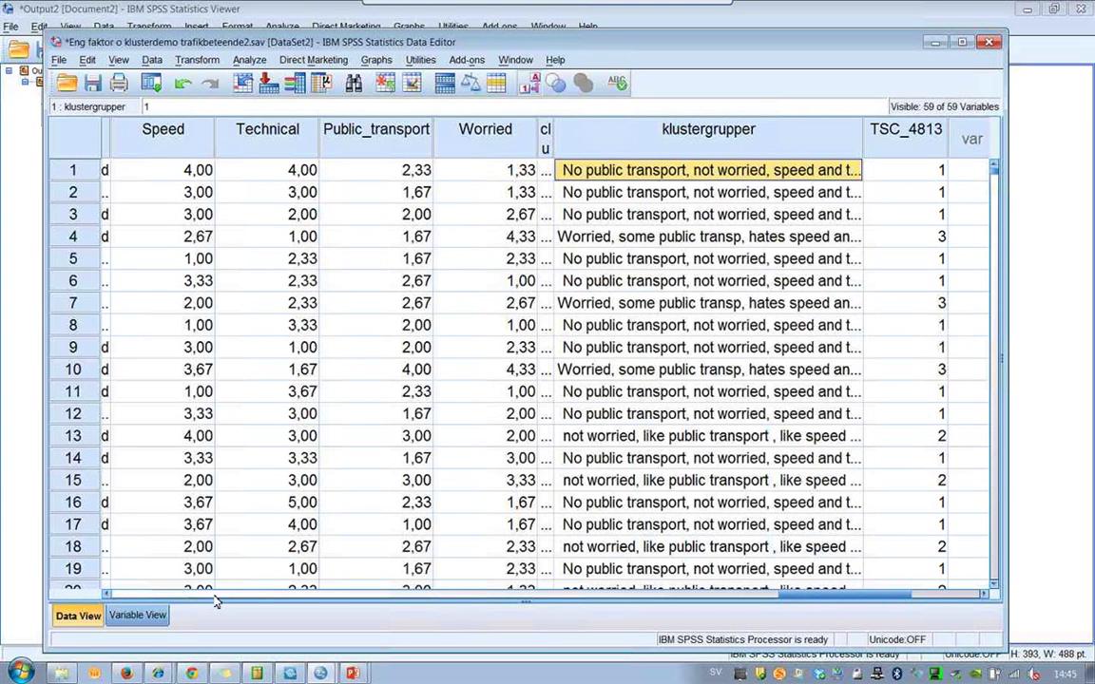
click(133, 616)
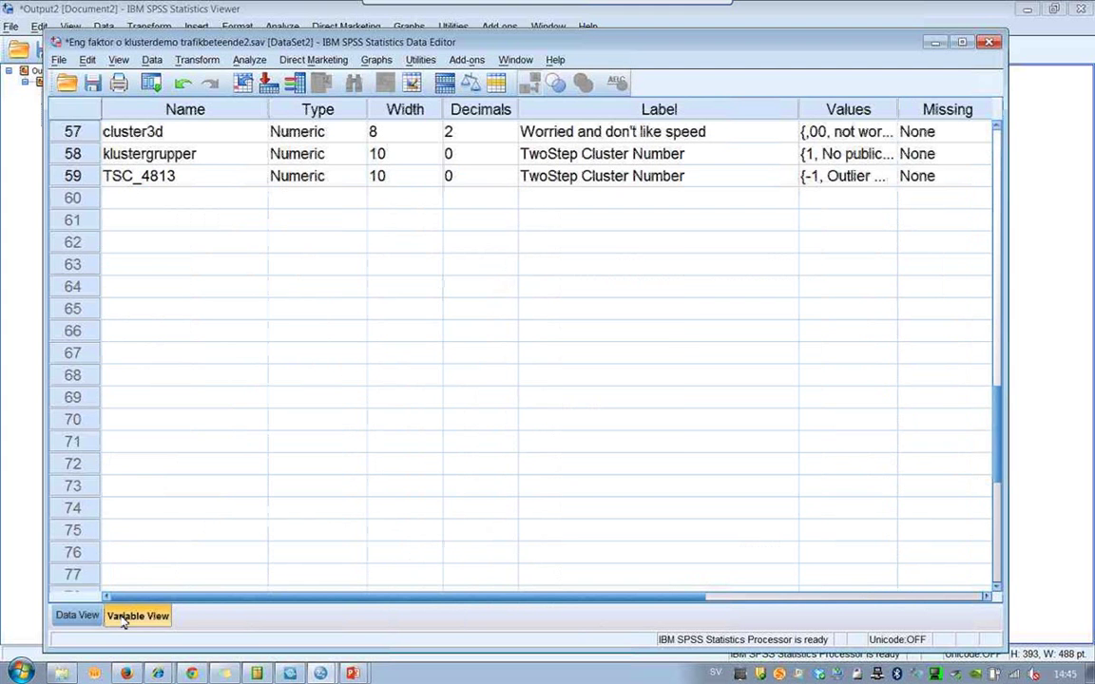
Check klustergrupper's value labels, then return to Data View
click(887, 155)
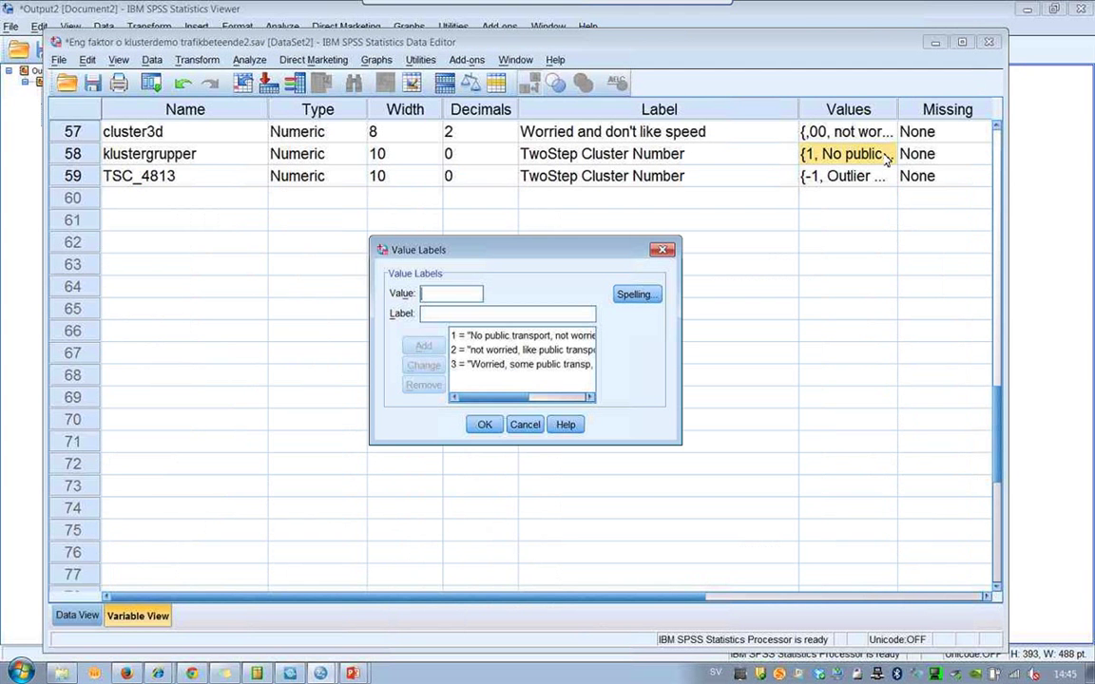
key(Escape)
key(ctrl+t)
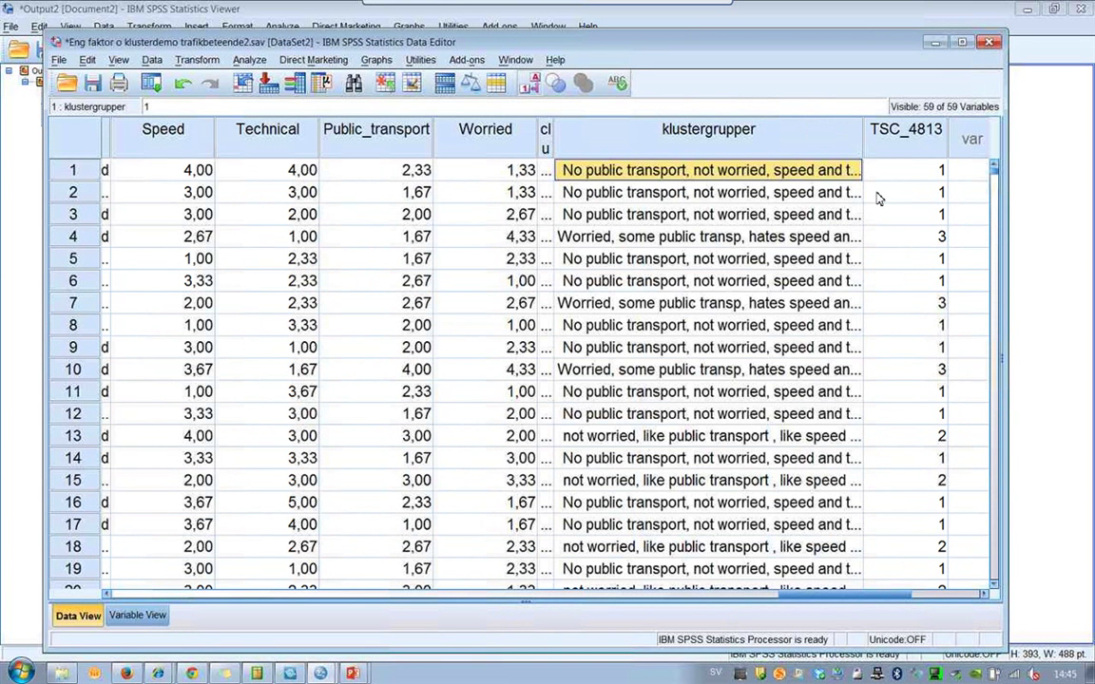
Build a Custom Table with TwoStep Cluster Number in columns and KON in rows
click(251, 60)
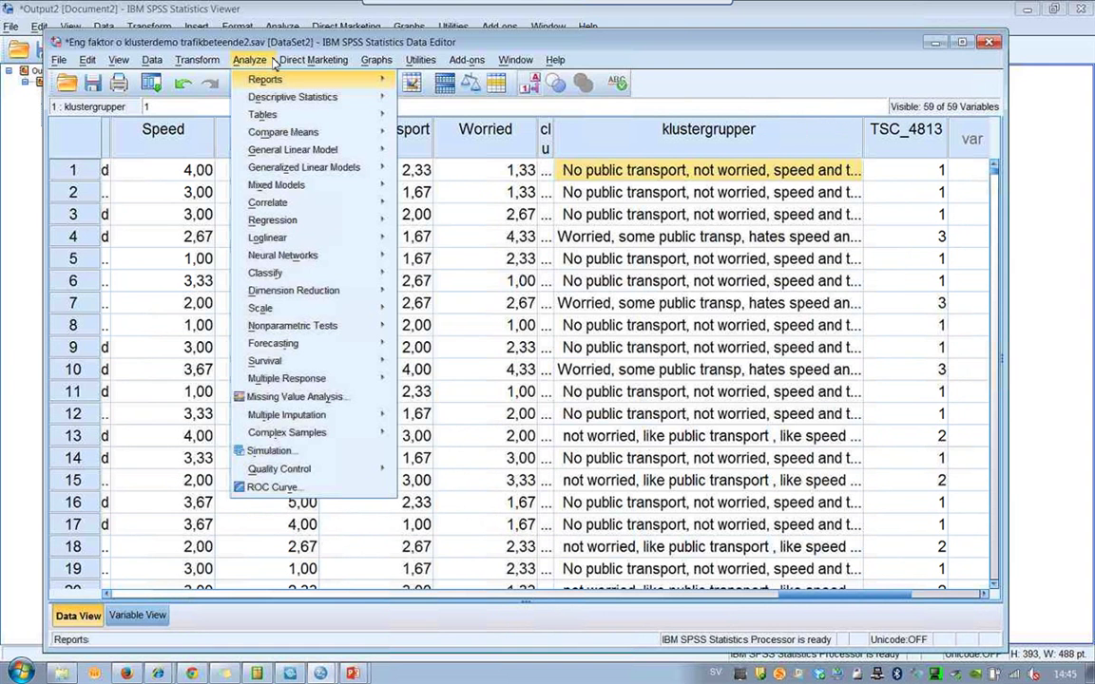
key(Down)
key(Down)
key(Right)
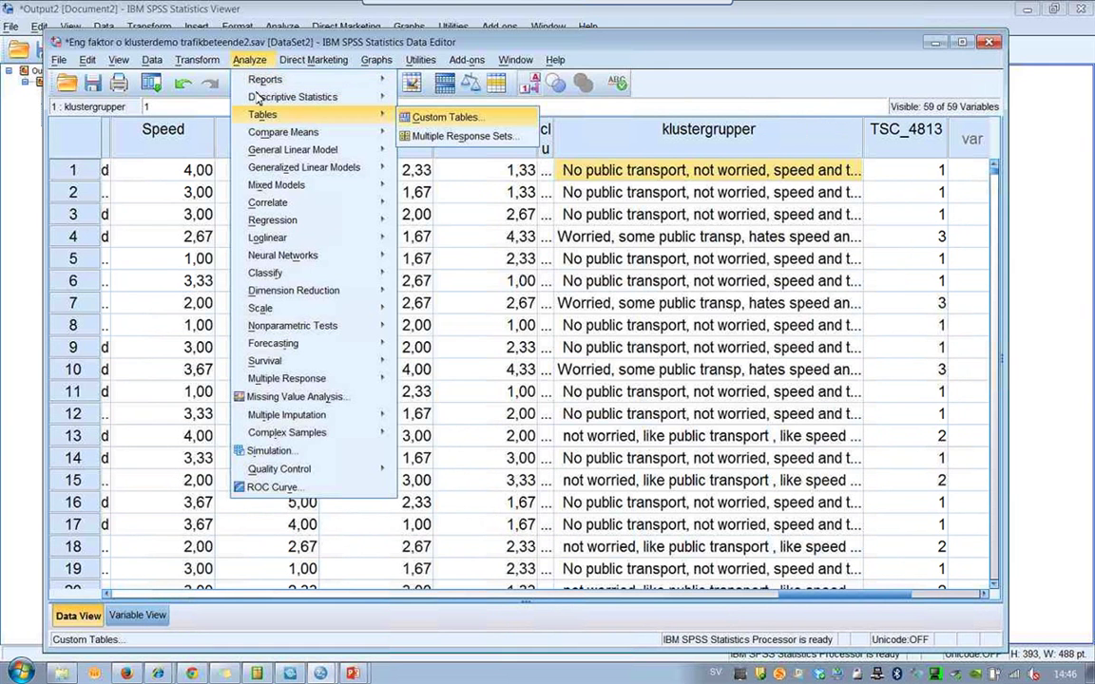
click(425, 121)
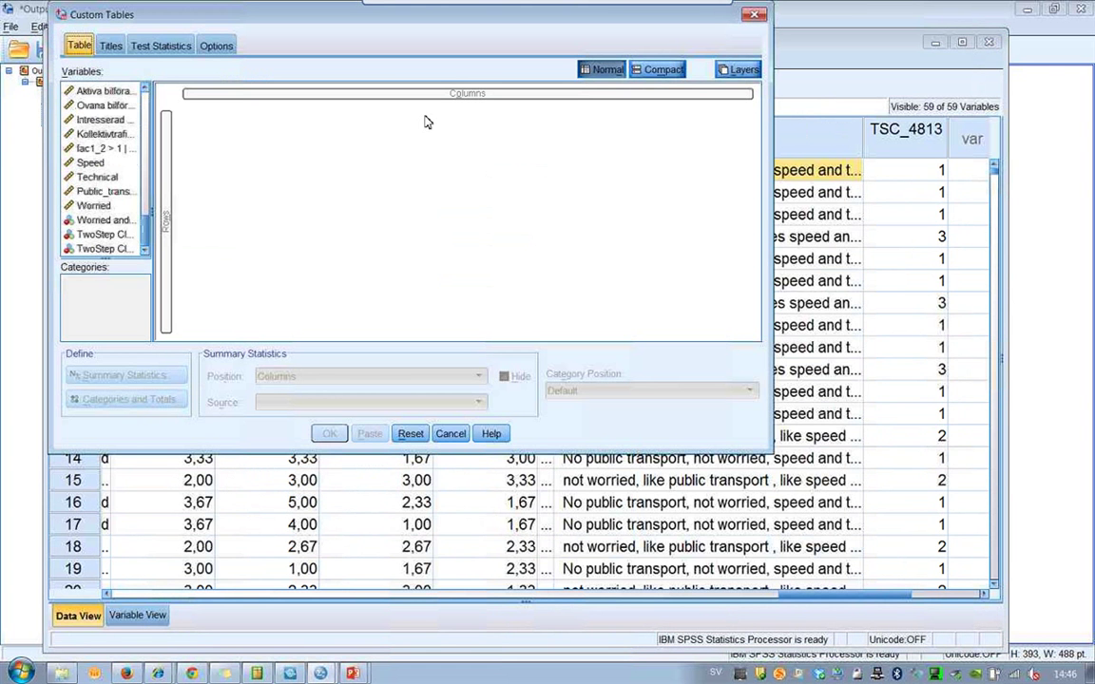
drag(130, 237, 295, 99)
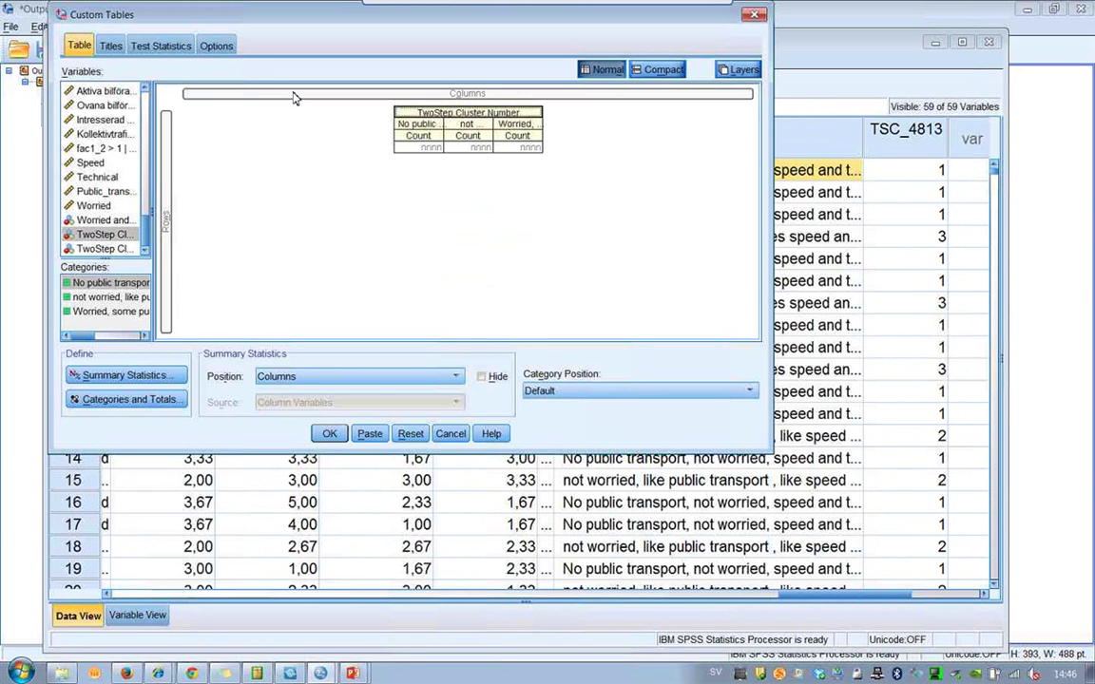
scroll(145, 235, up, 10)
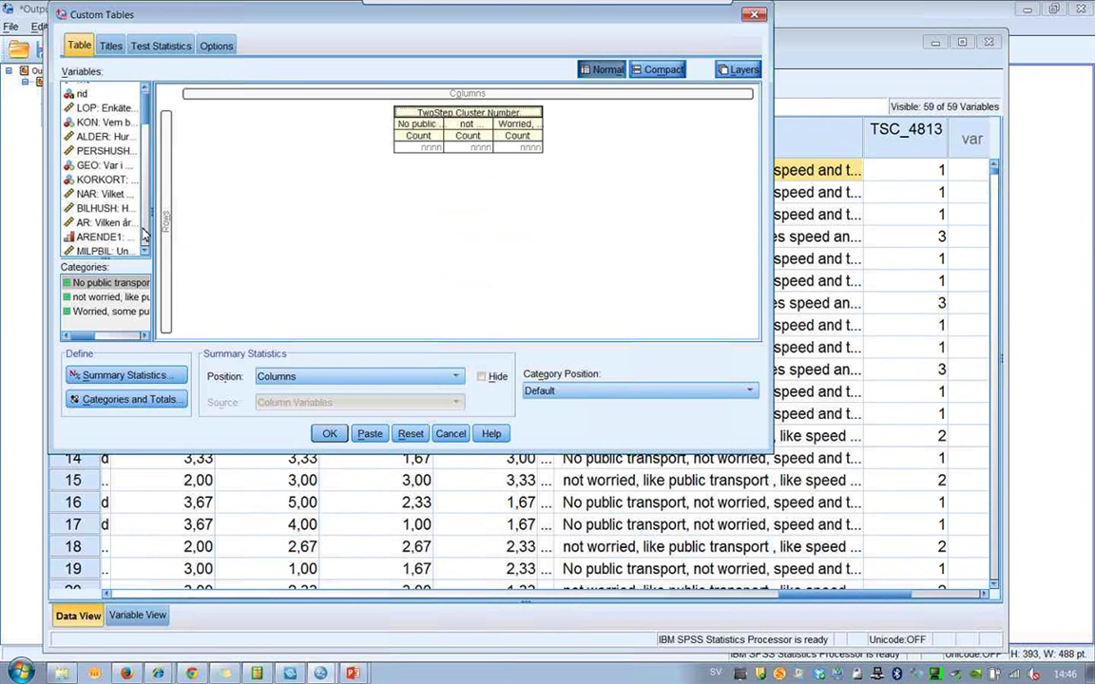
click(105, 123)
drag(86, 124, 152, 154)
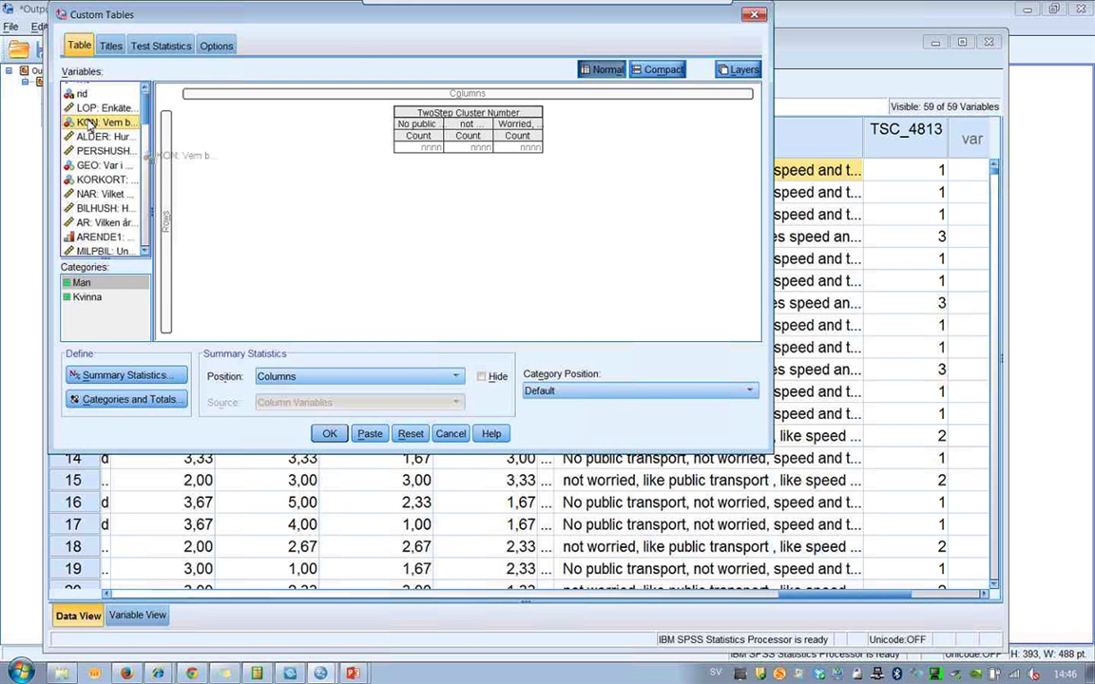
drag(86, 124, 157, 164)
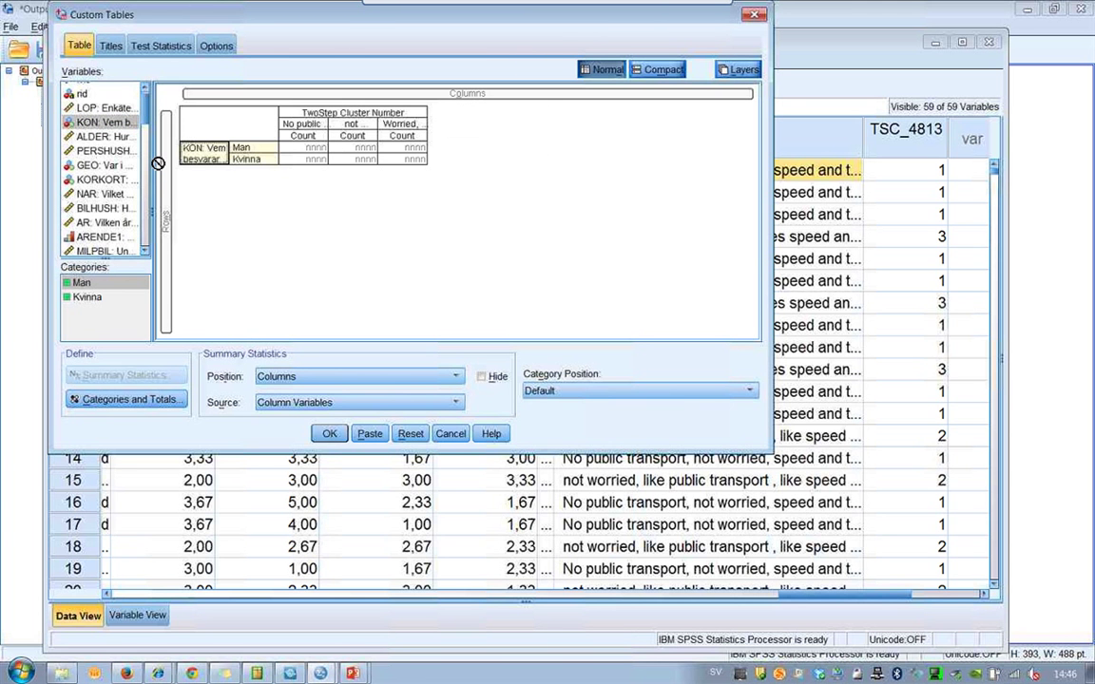
Show Row N % instead of Count for the cluster columns and run the table
click(320, 115)
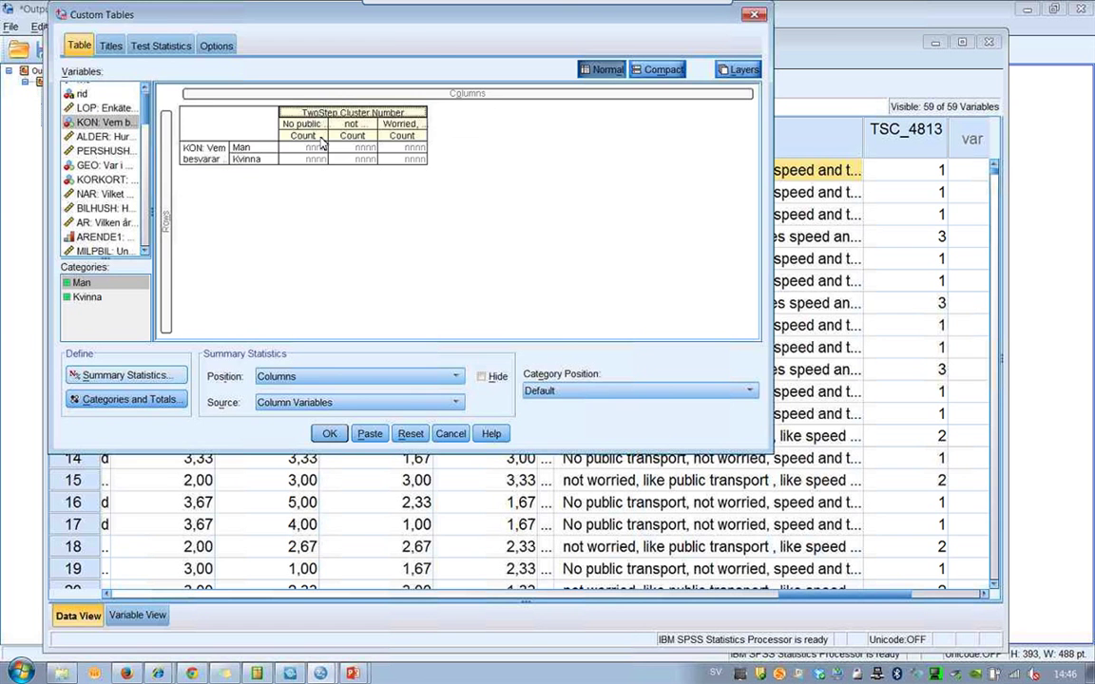
click(124, 376)
key(Down)
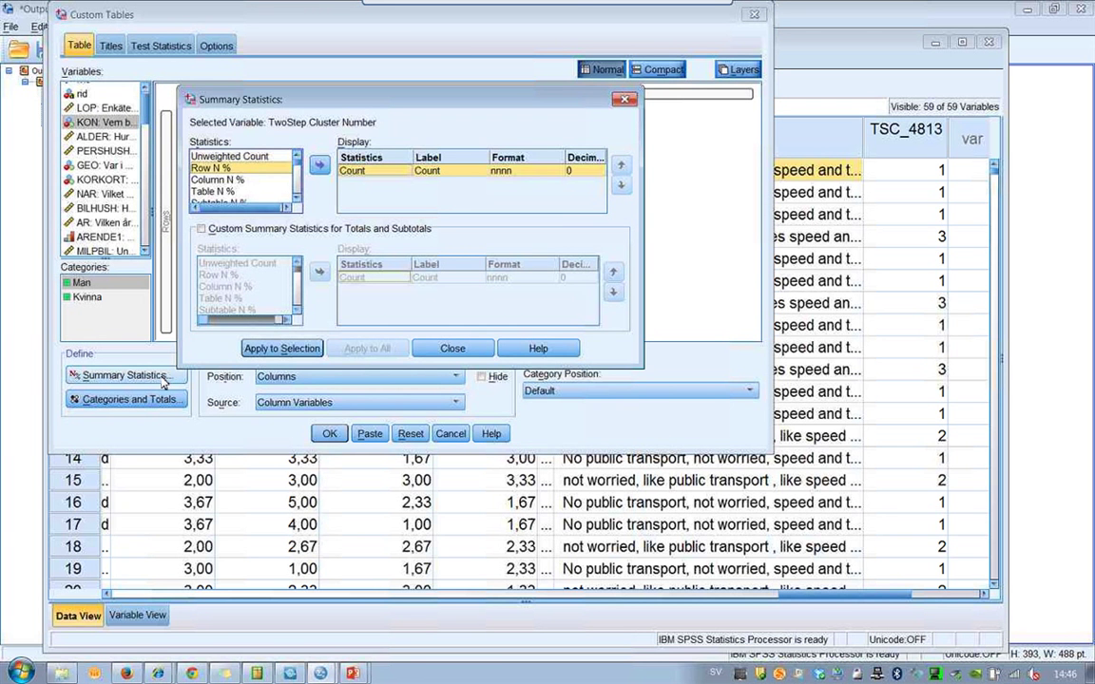
double_click(231, 171)
double_click(359, 171)
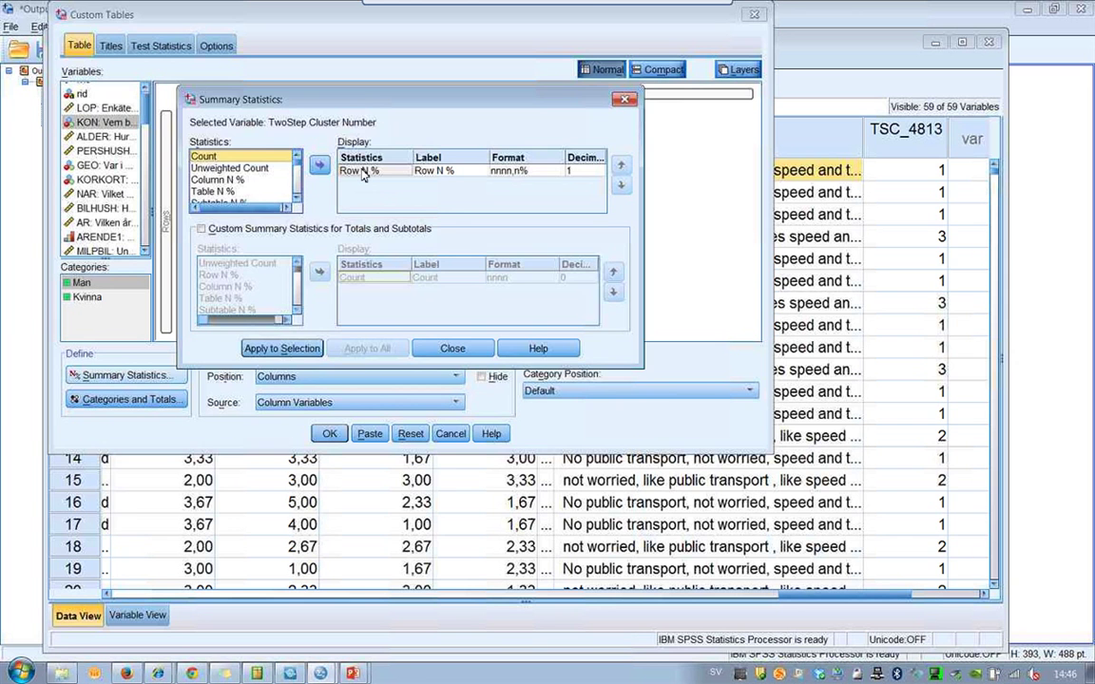
click(283, 348)
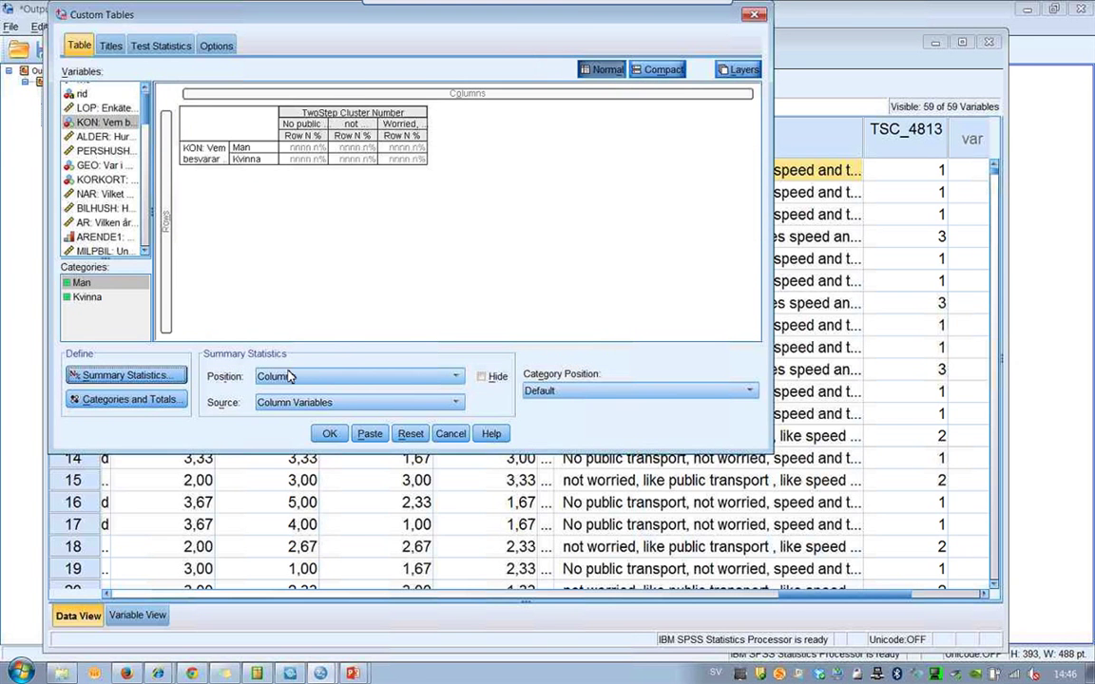
key(Return)
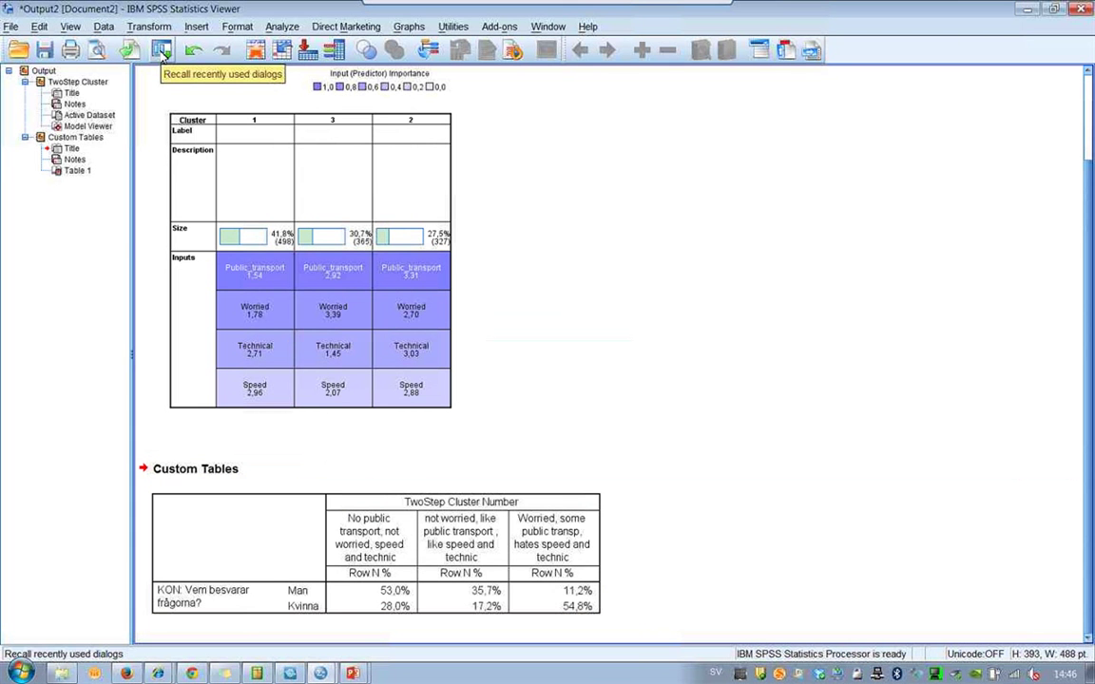
Rerun the recalled Custom Tables setup with ARENDE1 nested under KON in the rows
click(161, 50)
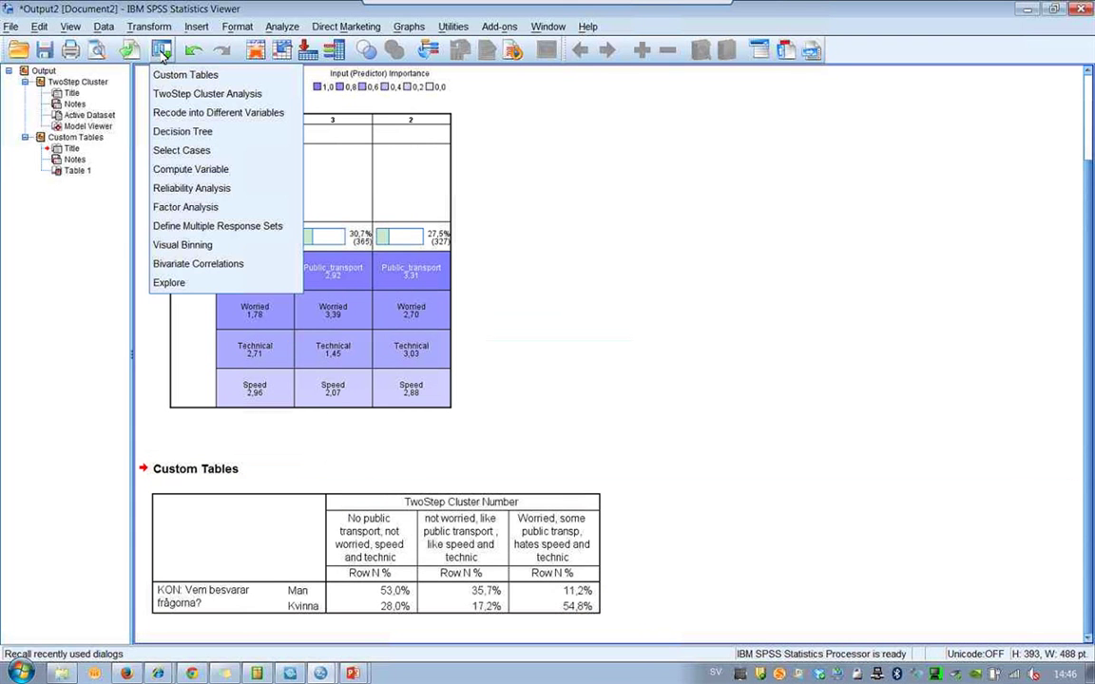
click(178, 75)
scroll(155, 93, down, 1)
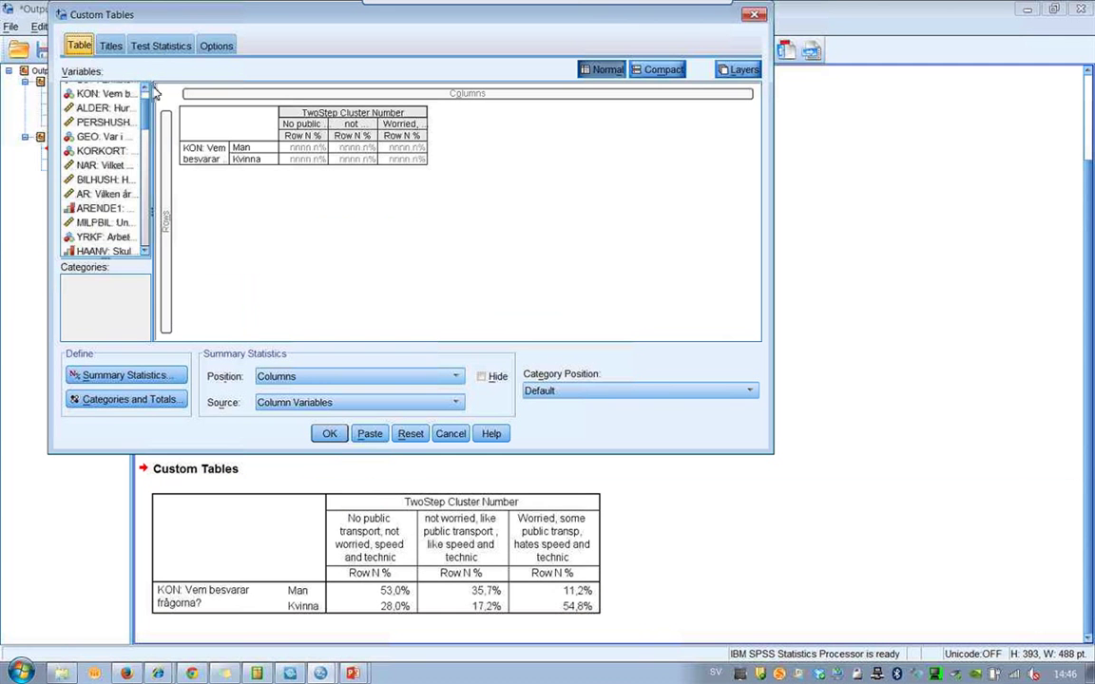
scroll(146, 130, down, 1)
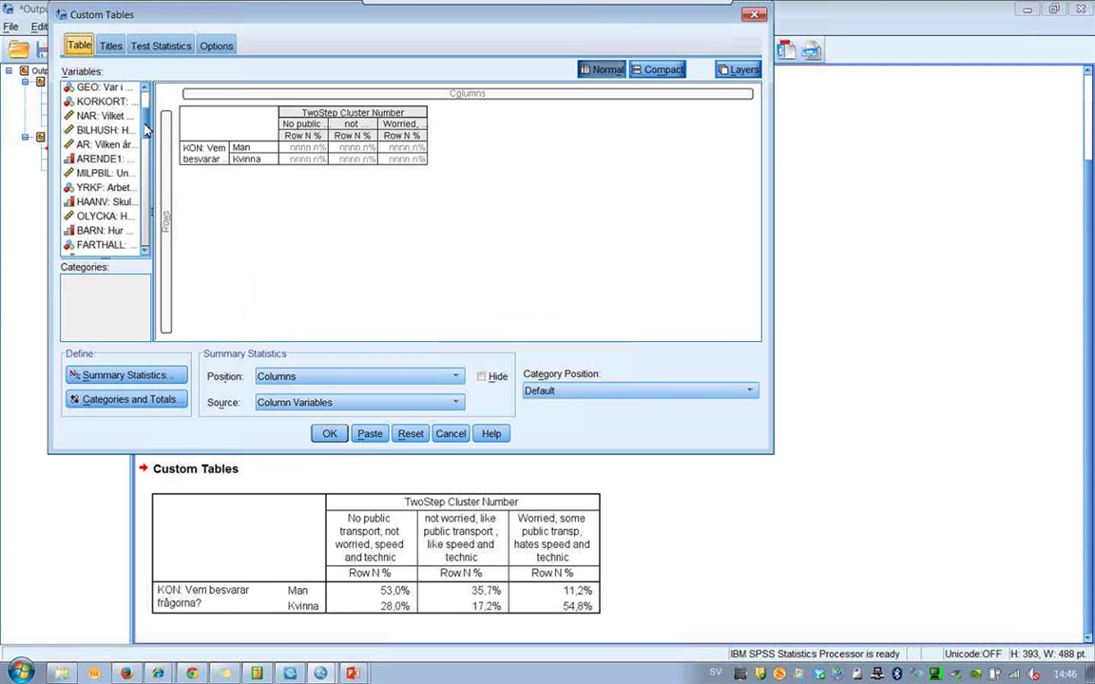
drag(112, 159, 278, 157)
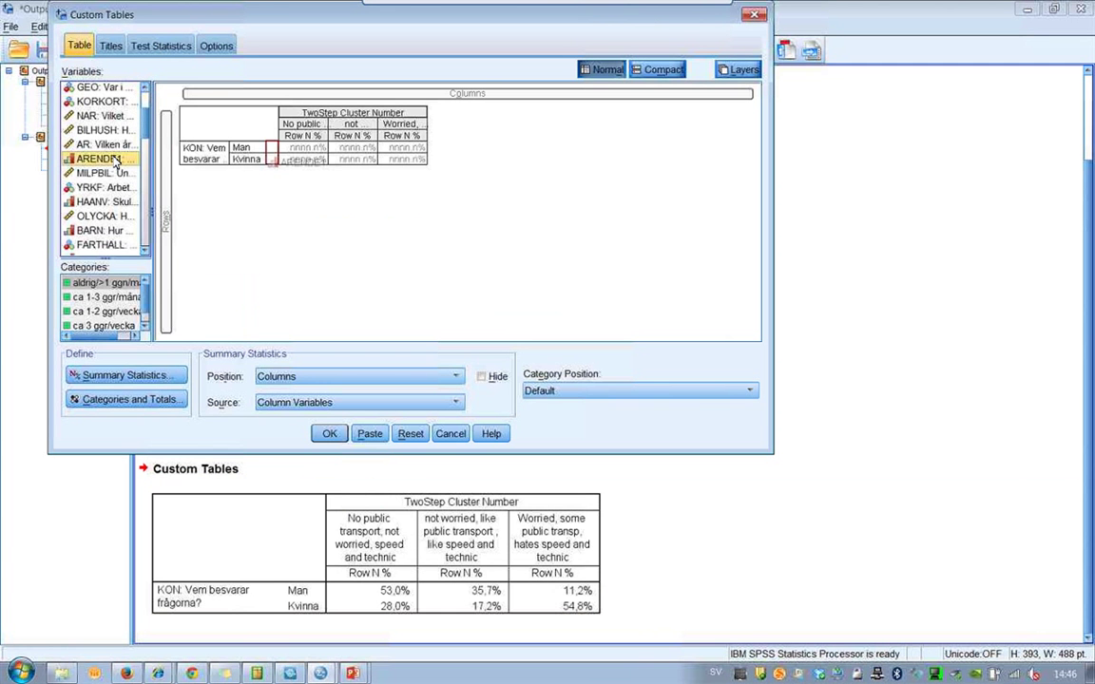
drag(277, 157, 273, 161)
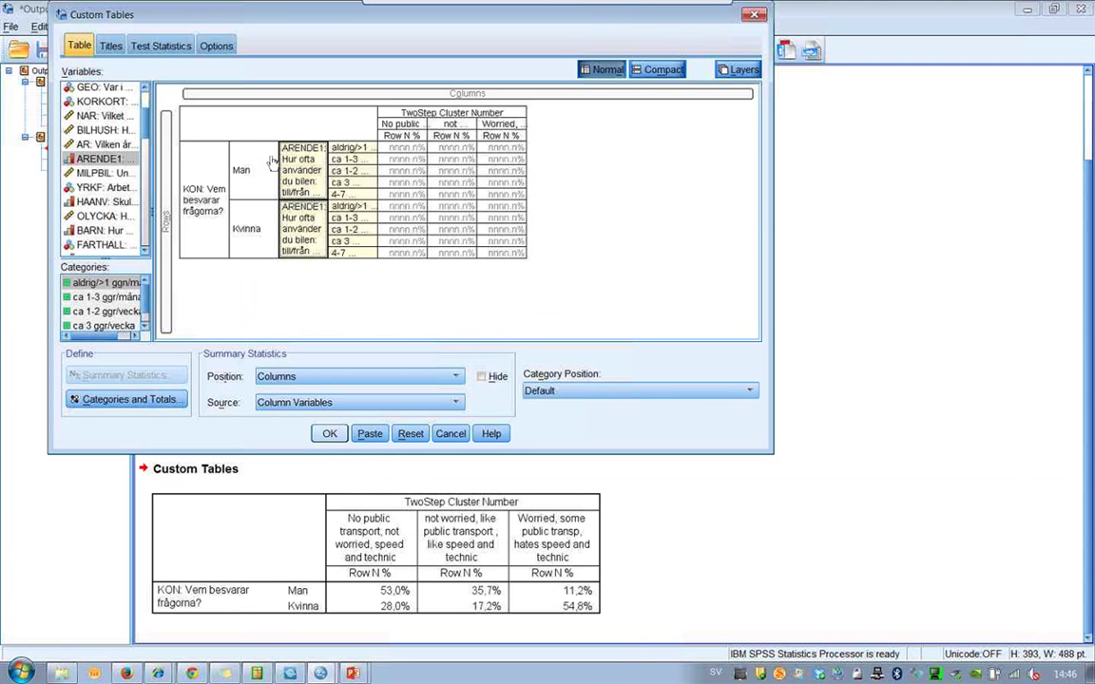
click(329, 434)
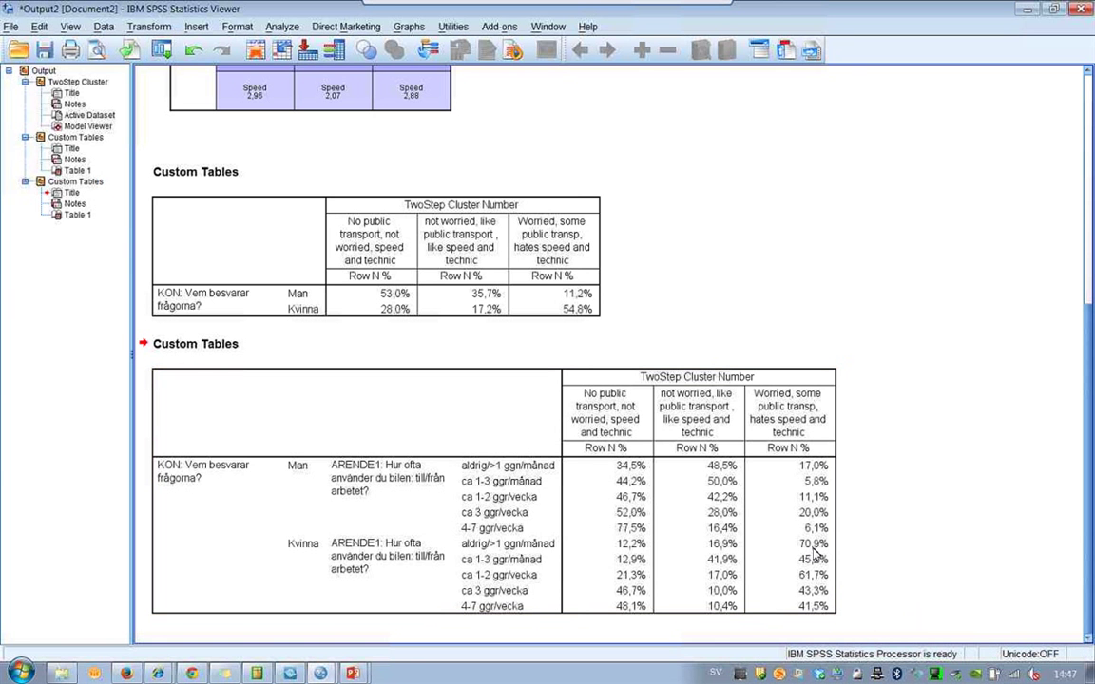
mouse_move(304, 675)
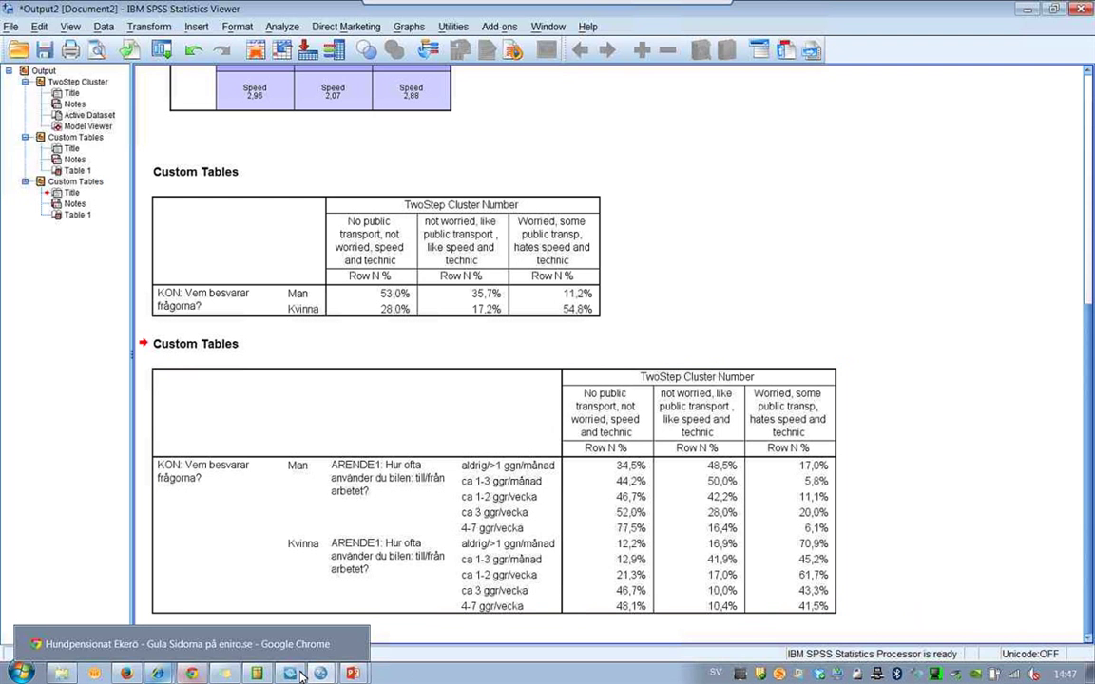
mouse_move(160, 675)
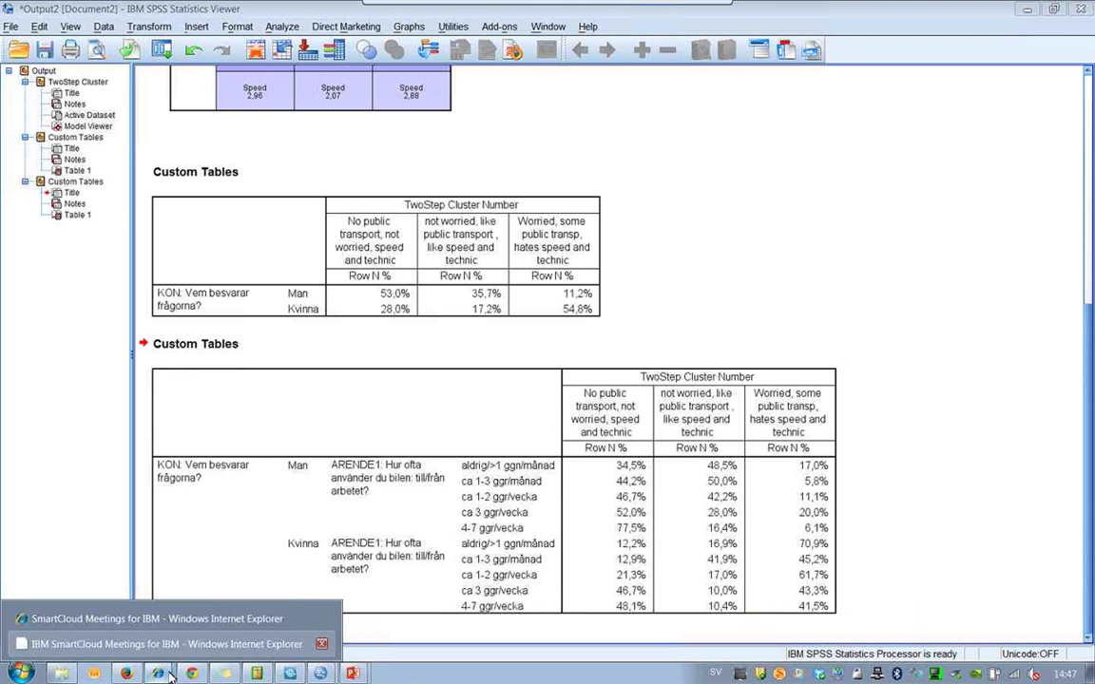